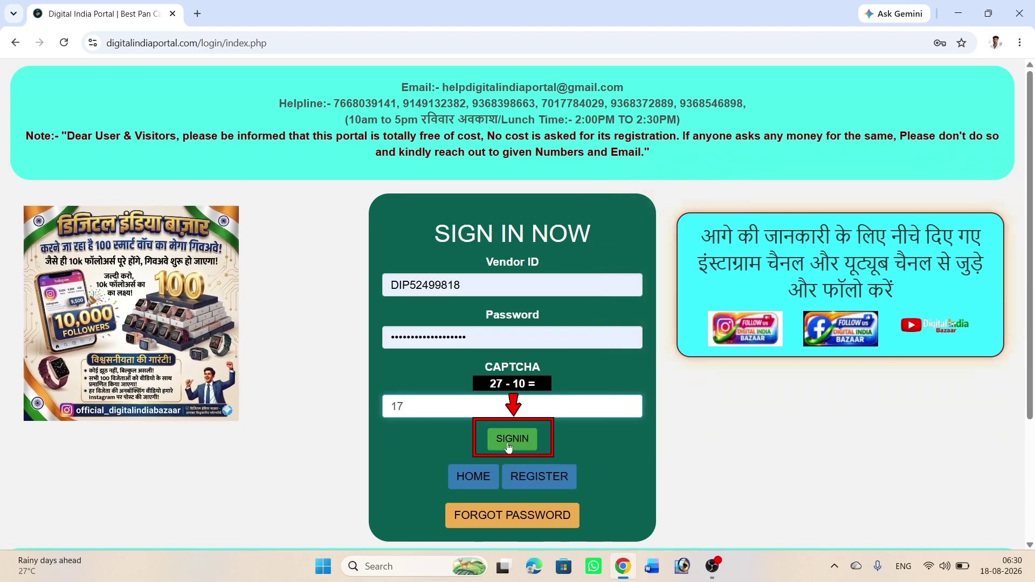
# Step: Sign in and check out a ₹214 wallet top-up through Add Money
pyautogui.click(508, 440)
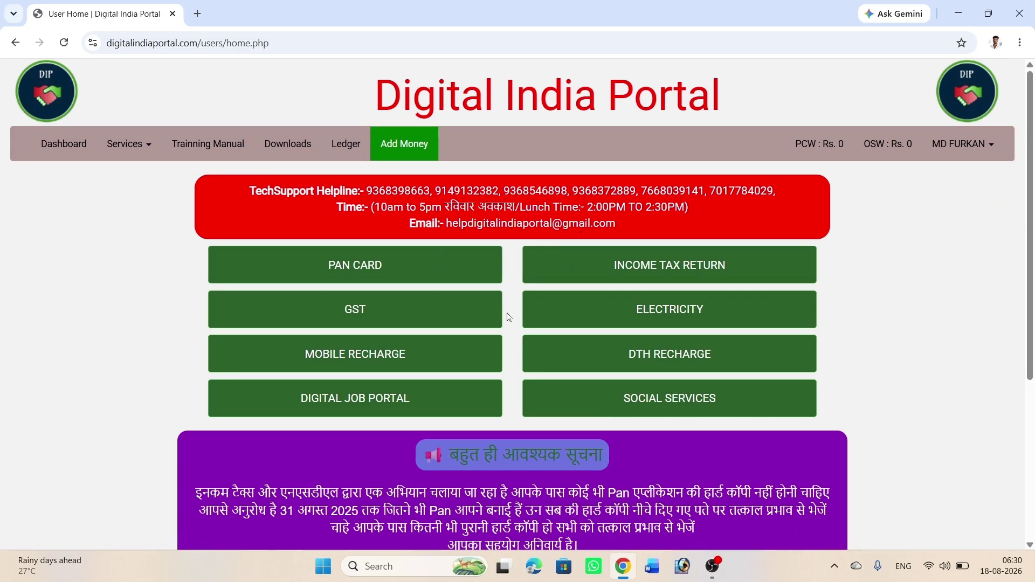
pyautogui.click(399, 151)
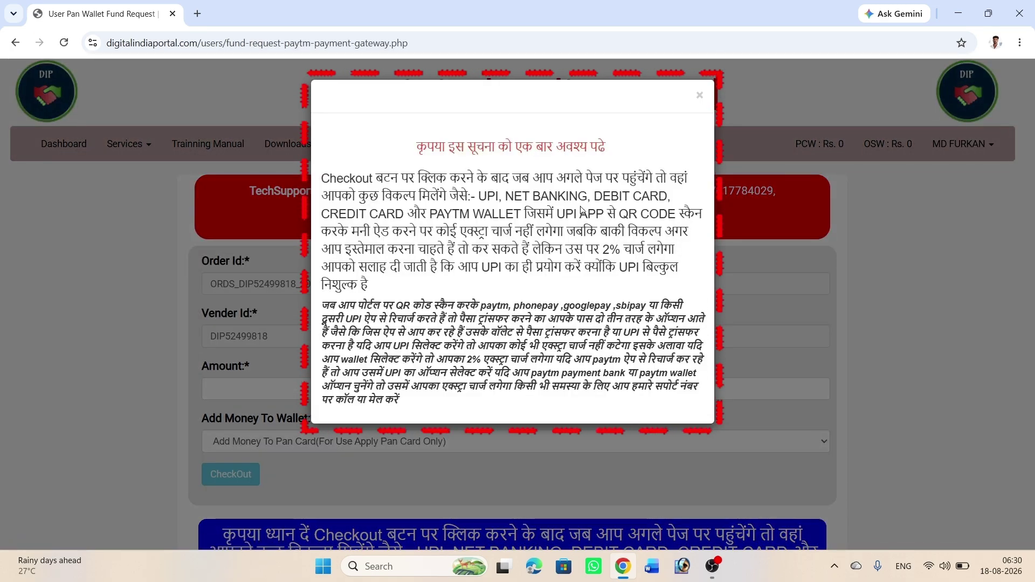
pyautogui.click(700, 96)
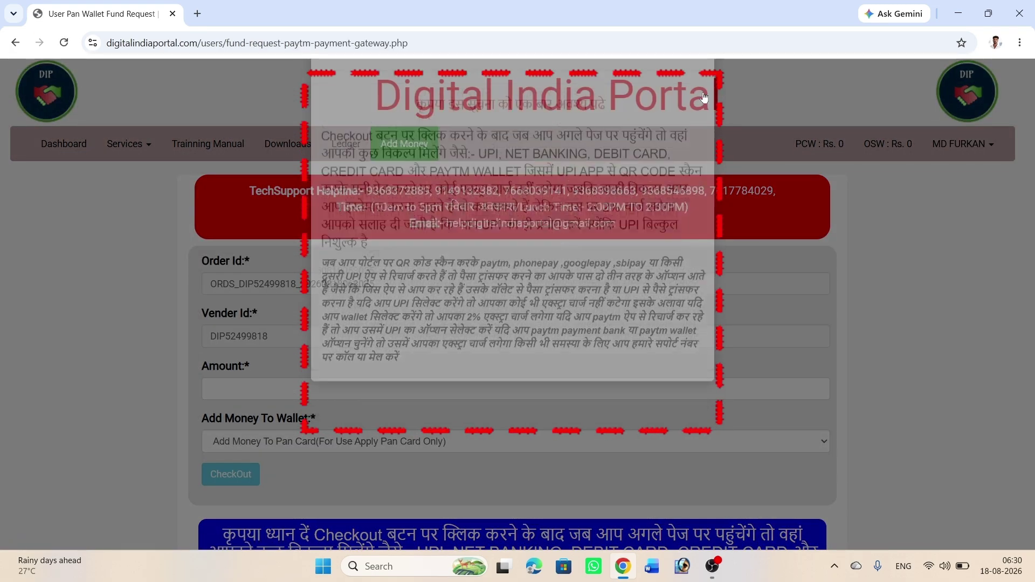
pyautogui.click(302, 389)
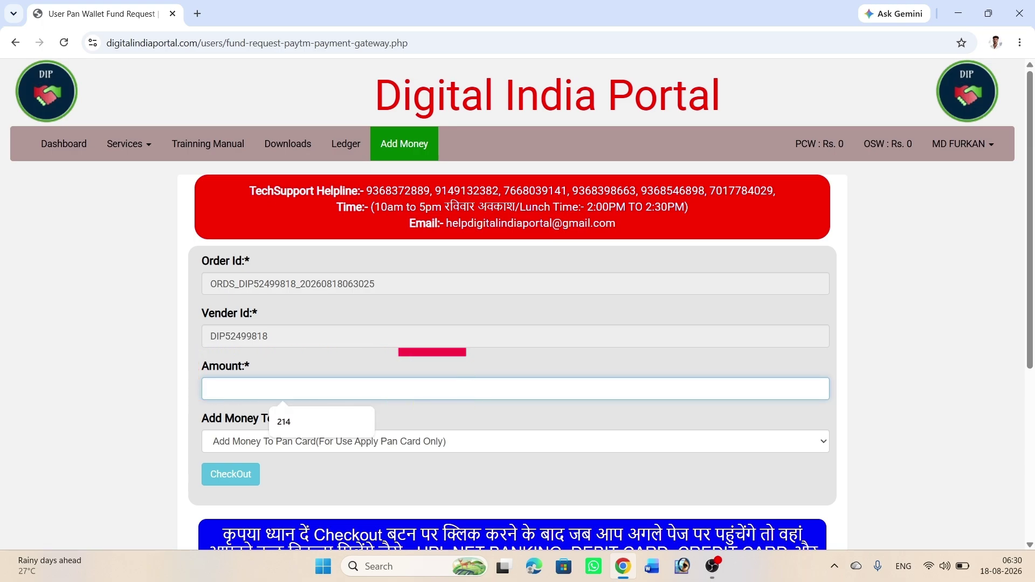
pyautogui.click(306, 421)
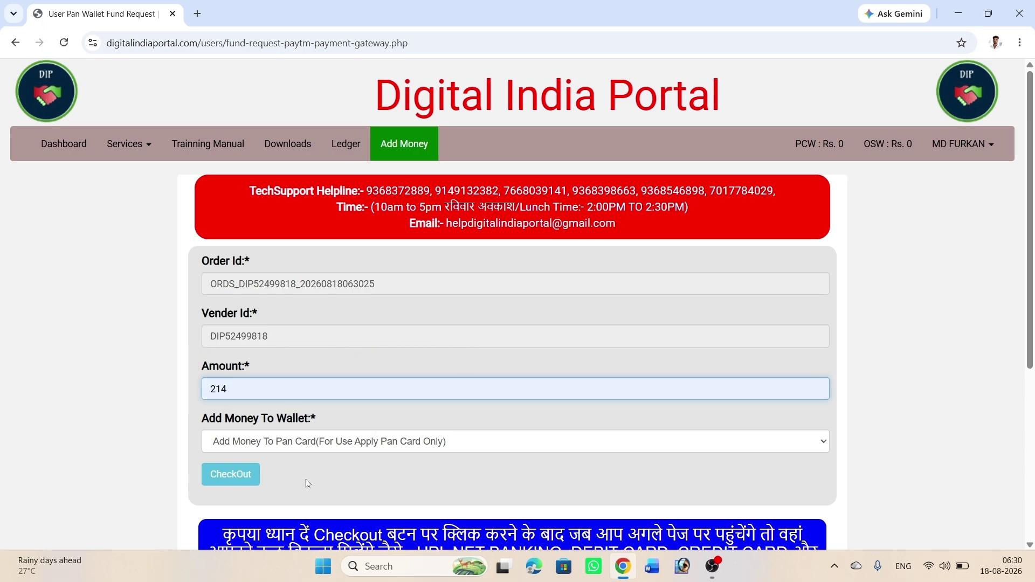
pyautogui.click(238, 480)
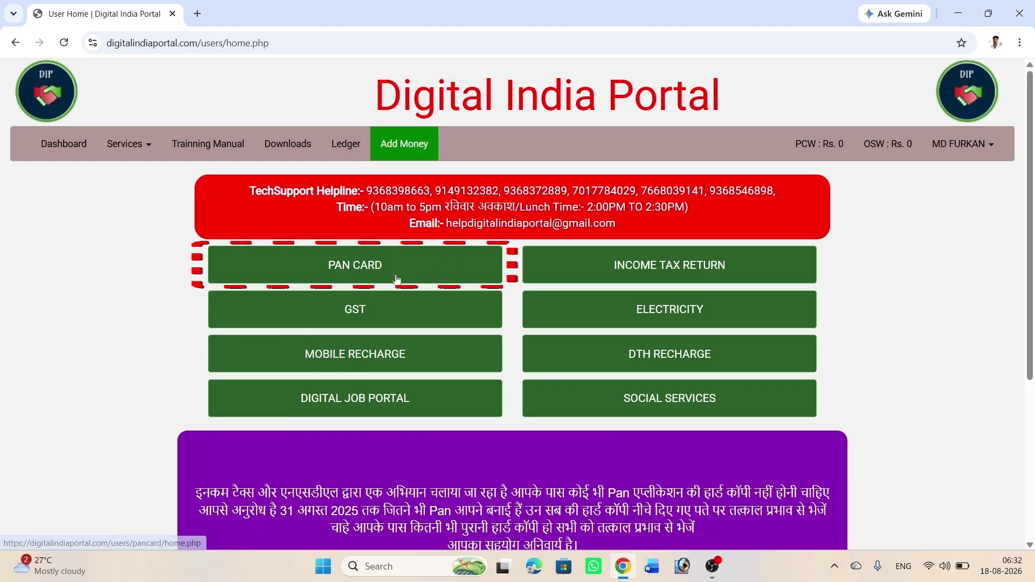
# Step: Go to NSDL PAN card services and start a New Pan Card application
pyautogui.click(389, 272)
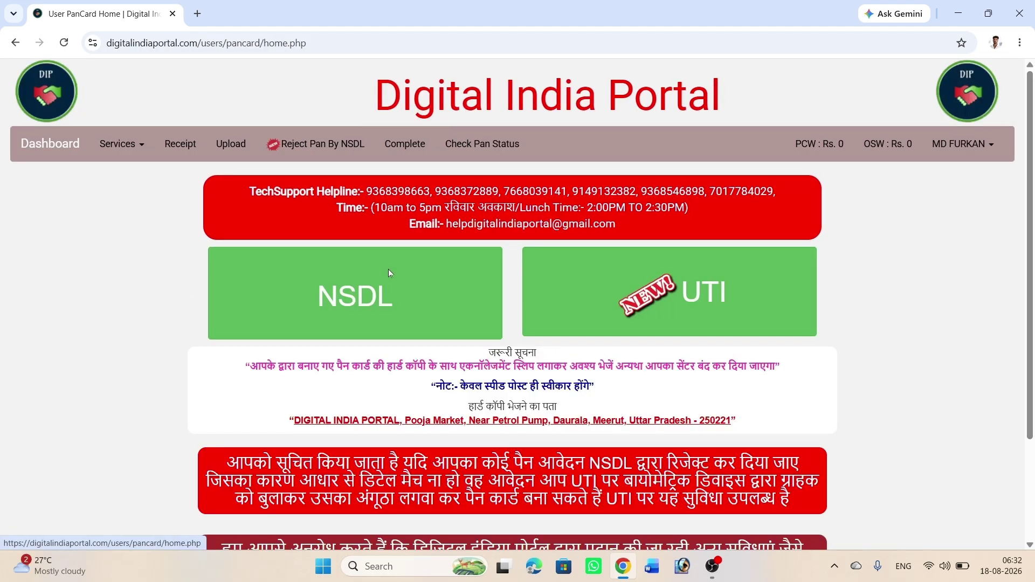
pyautogui.click(415, 291)
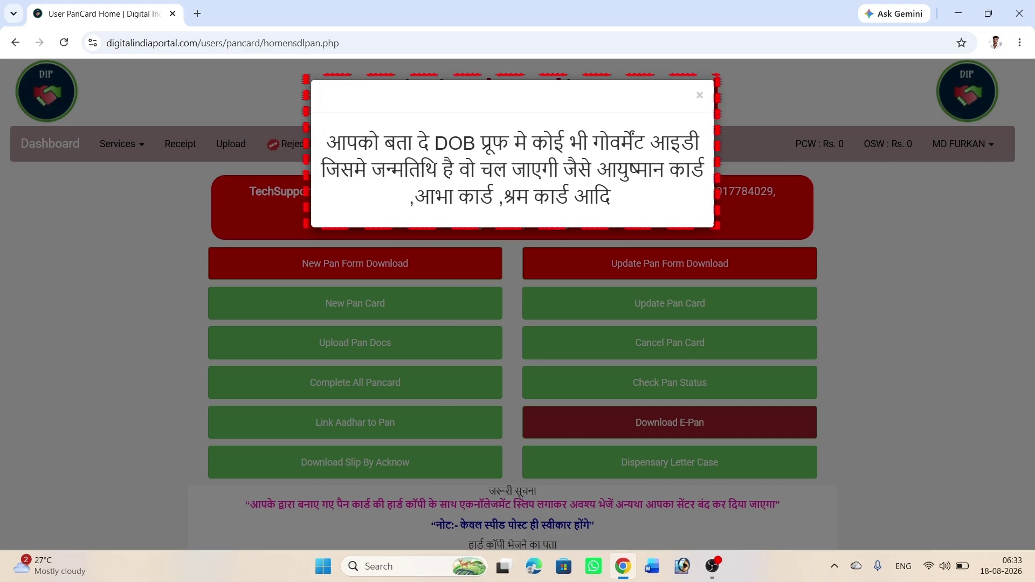
pyautogui.click(700, 97)
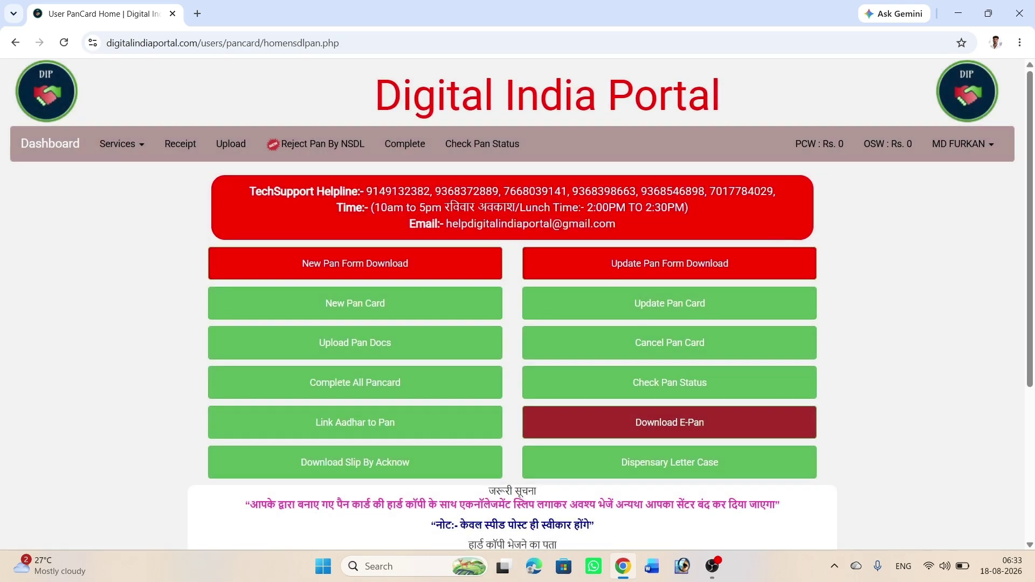
pyautogui.click(431, 300)
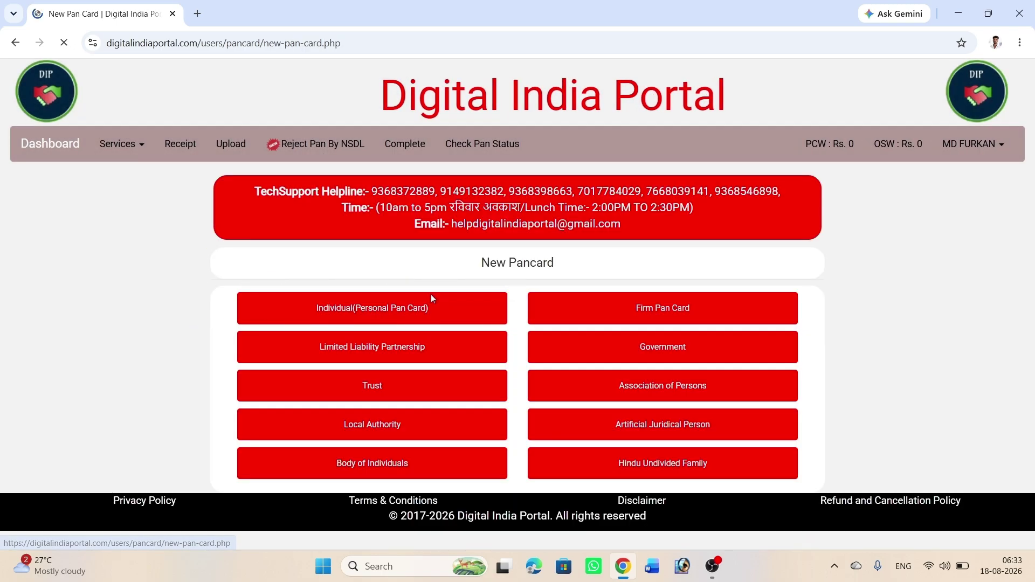
# Step: Choose the Individual (Personal) PAN form with city BEGUSARAI and area code PTN
pyautogui.click(443, 308)
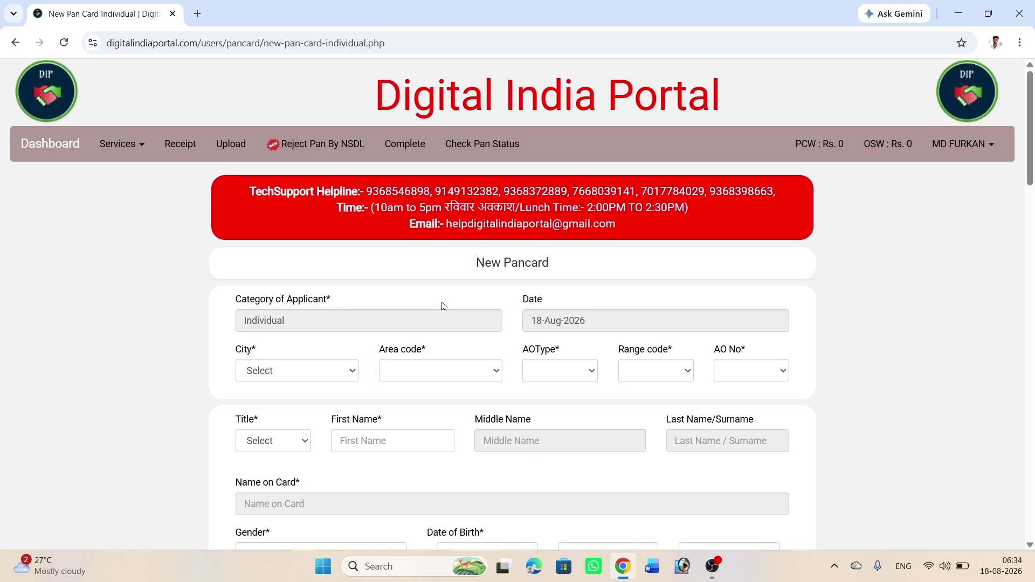
pyautogui.click(339, 375)
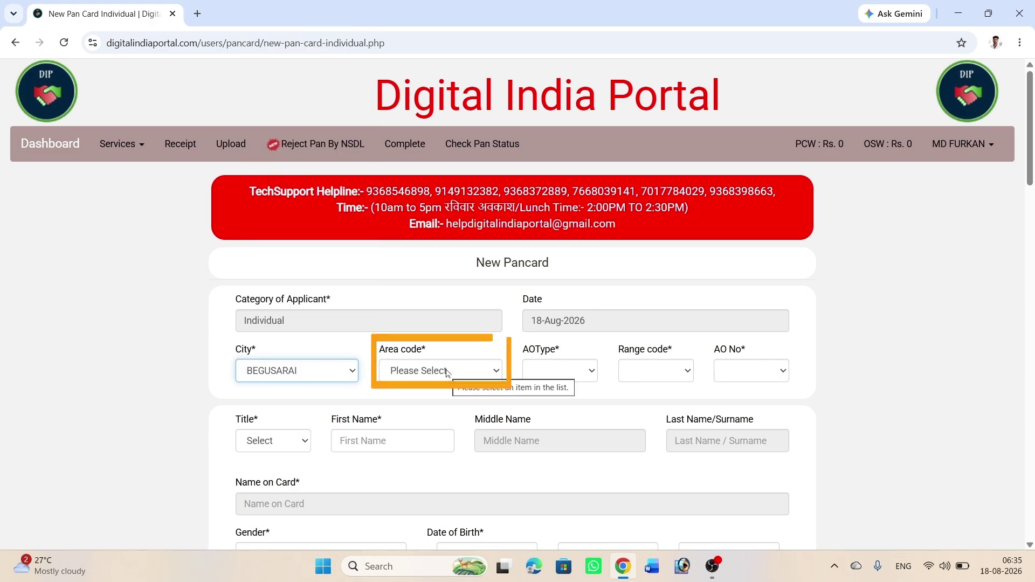
pyautogui.click(447, 372)
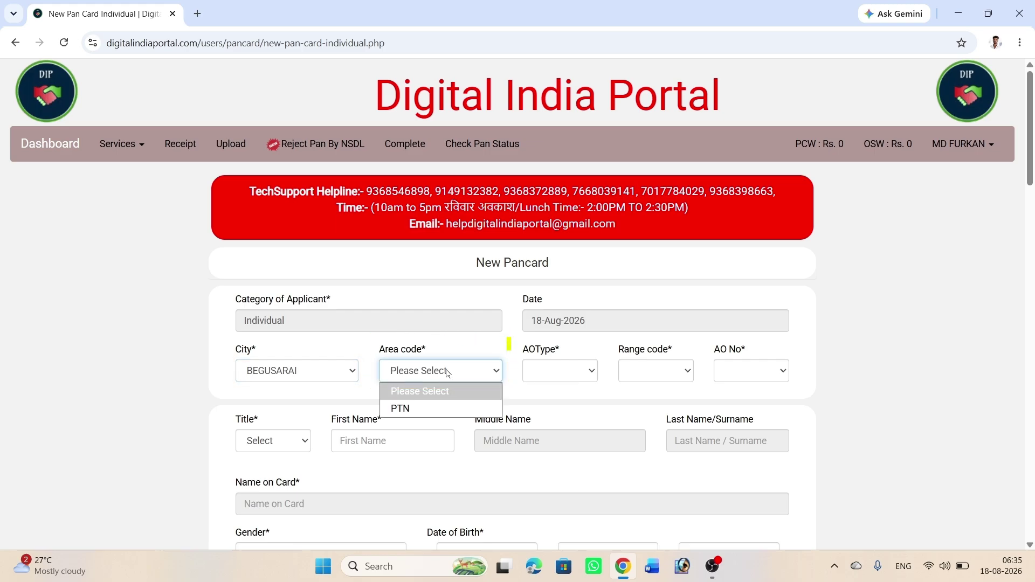
pyautogui.click(438, 409)
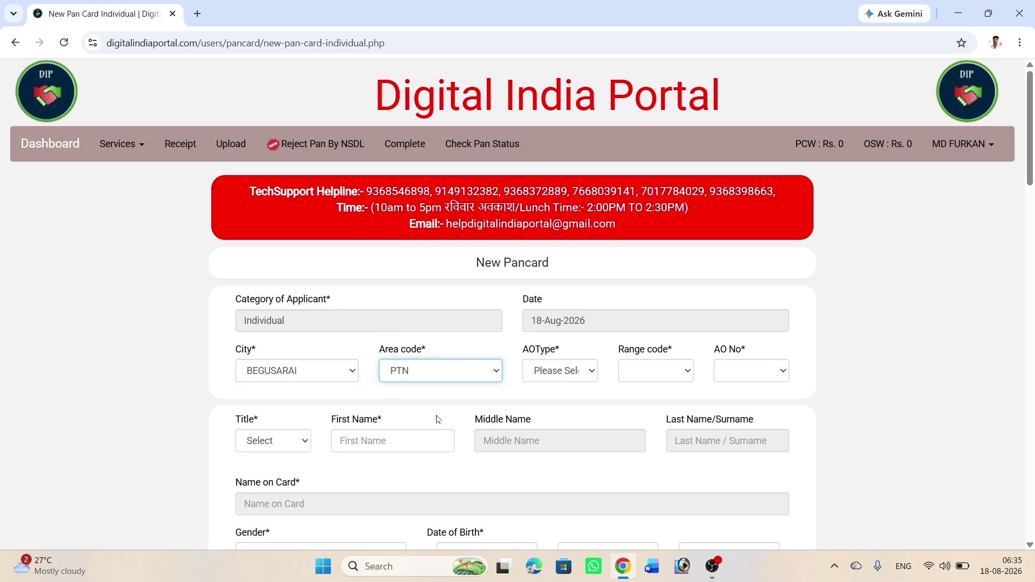
# Step: Set AO type W, range code 30 and AO number 91
pyautogui.click(553, 376)
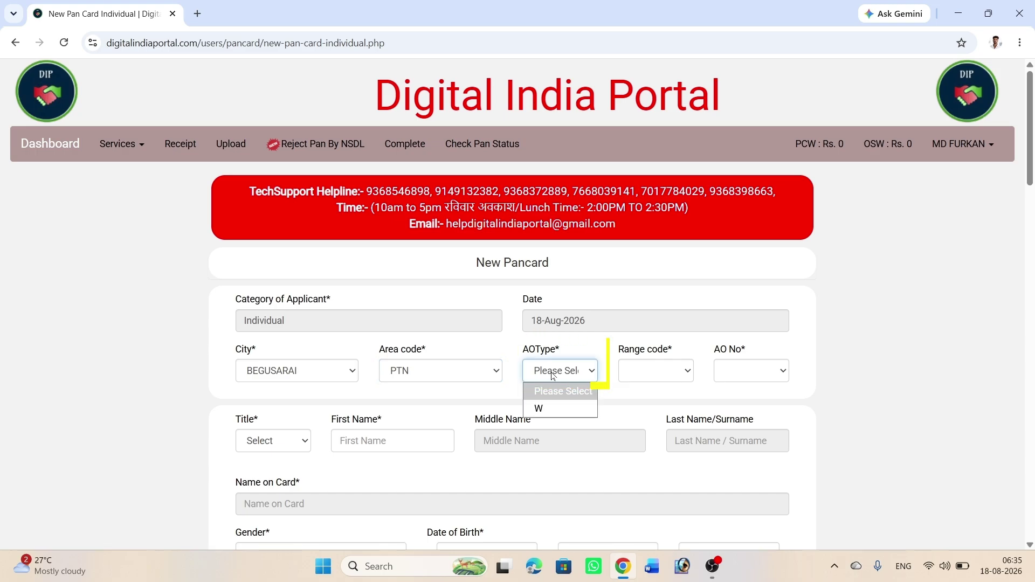
pyautogui.click(555, 409)
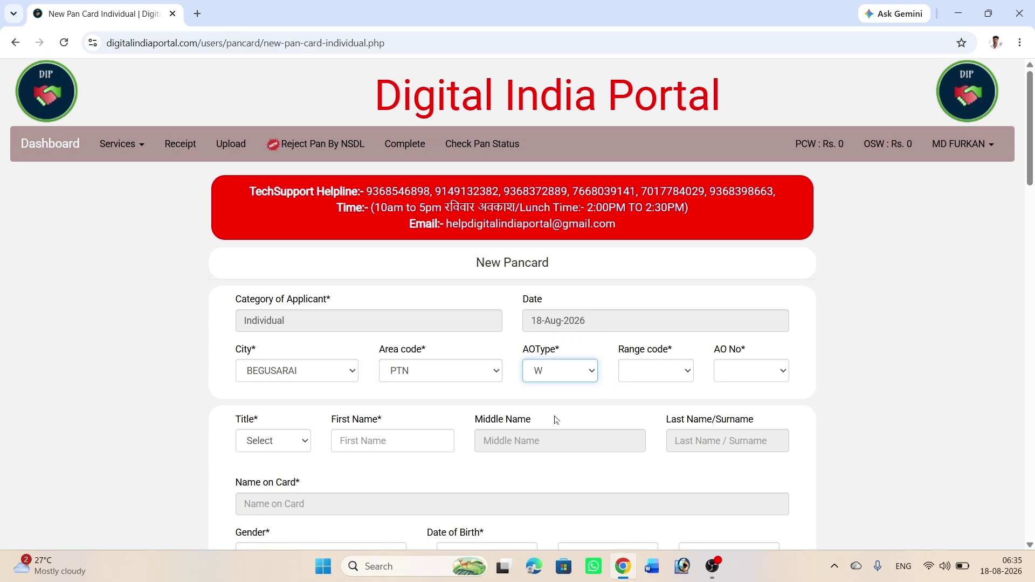
pyautogui.click(659, 375)
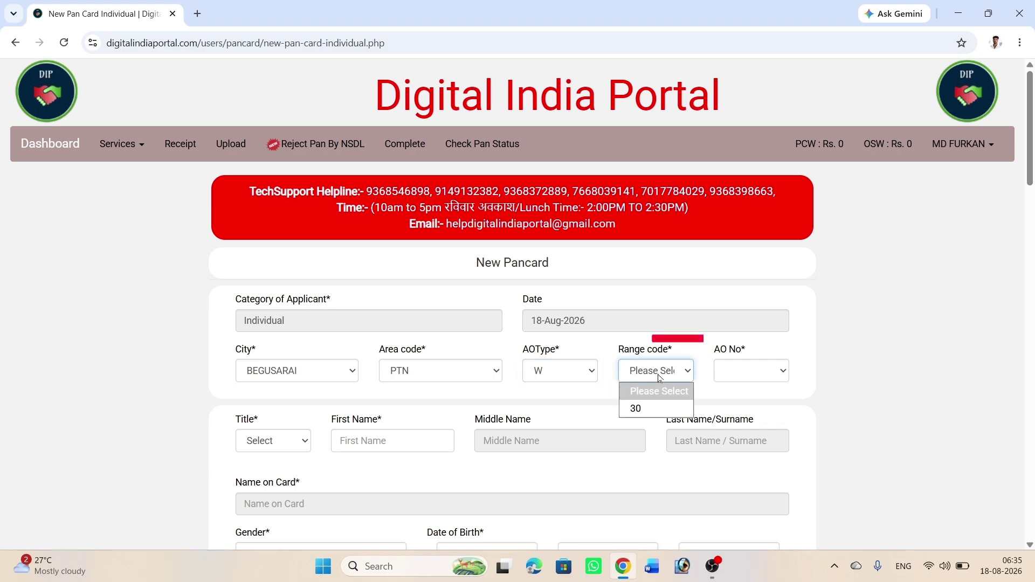
pyautogui.click(659, 408)
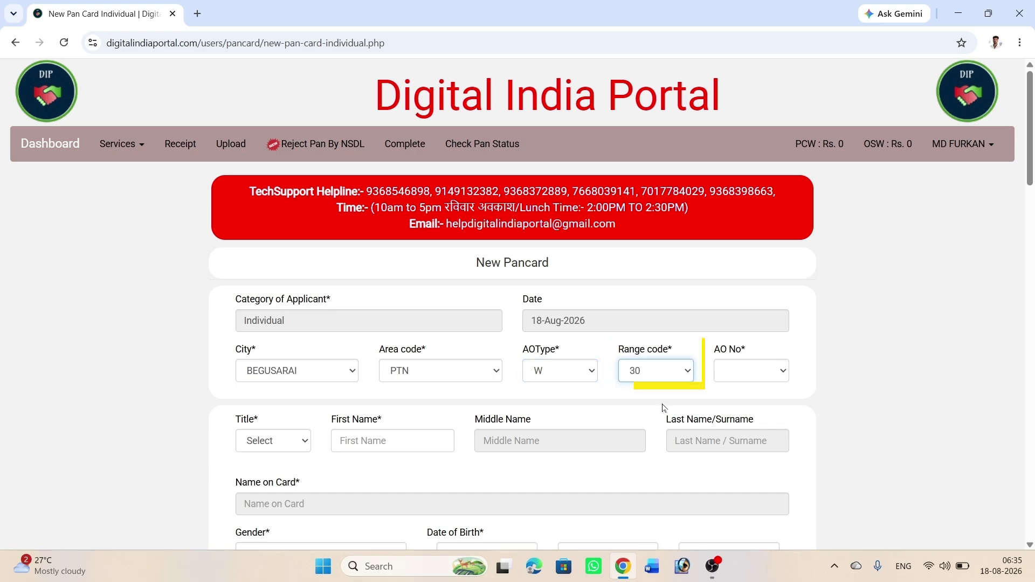
pyautogui.click(740, 378)
pyautogui.click(734, 410)
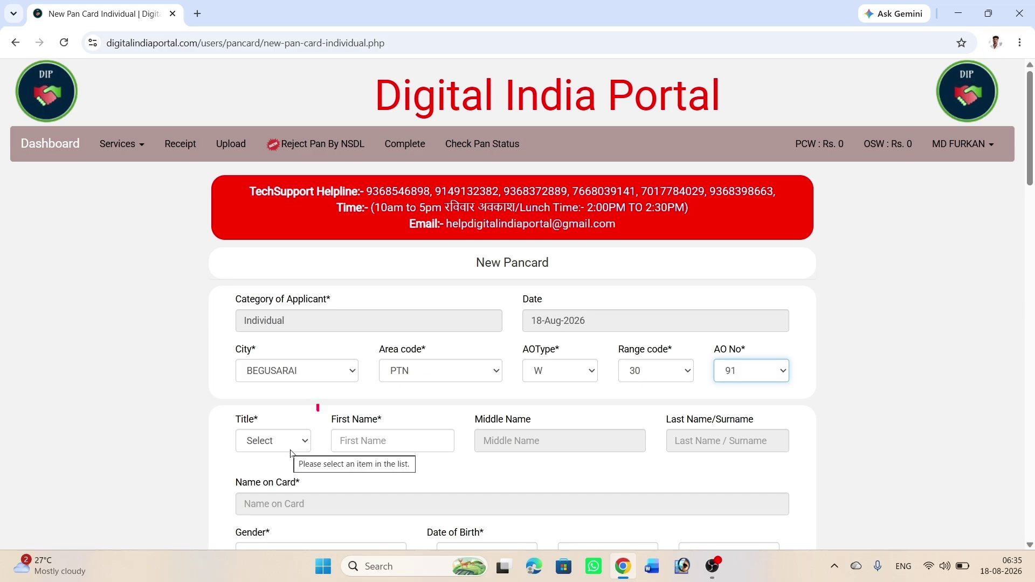
pyautogui.click(280, 447)
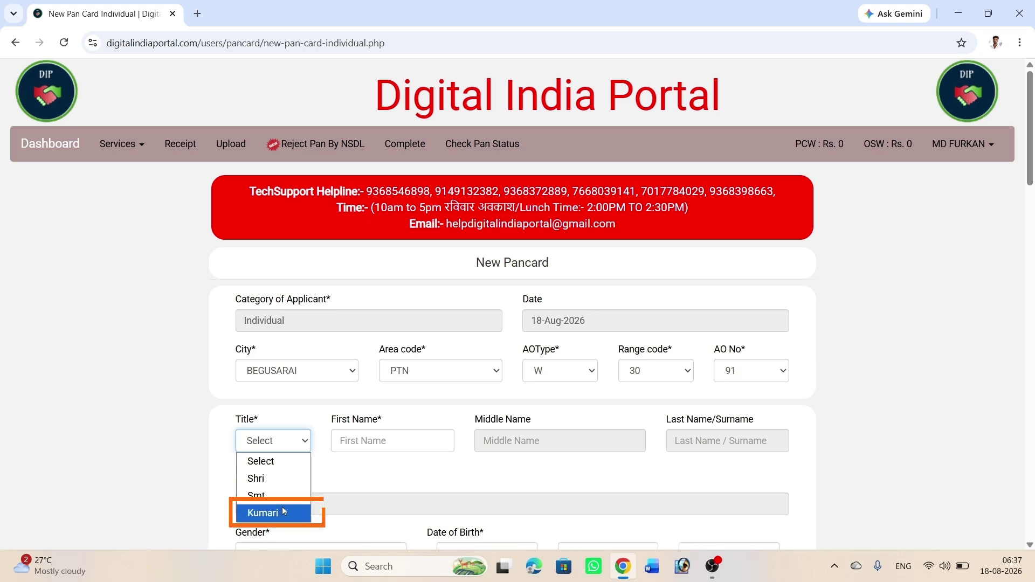
# Step: Set title Shri and enter the applicant's first name, which fills Name on Card
pyautogui.click(280, 478)
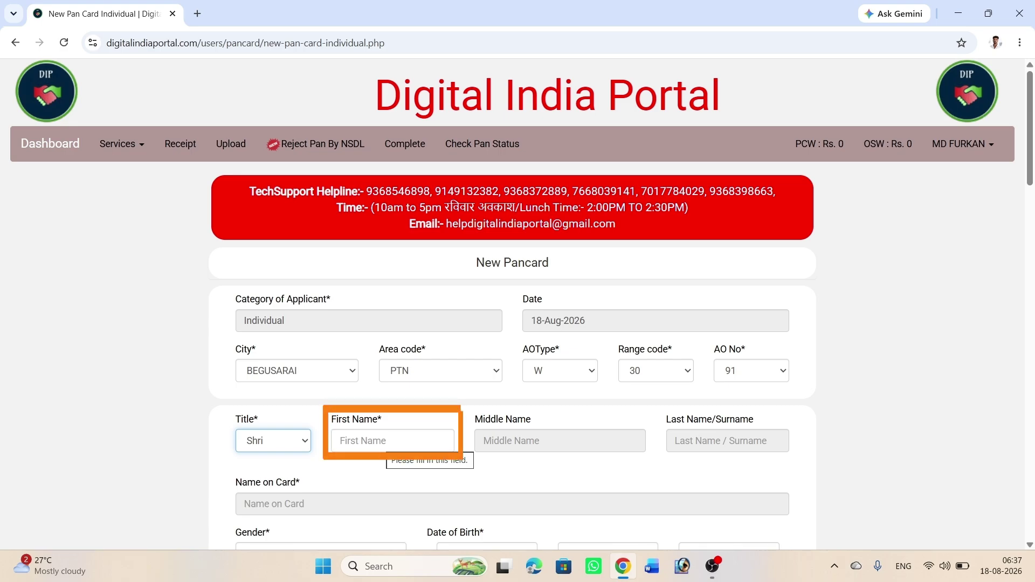
pyautogui.press('Tab')
pyautogui.write('hareram')
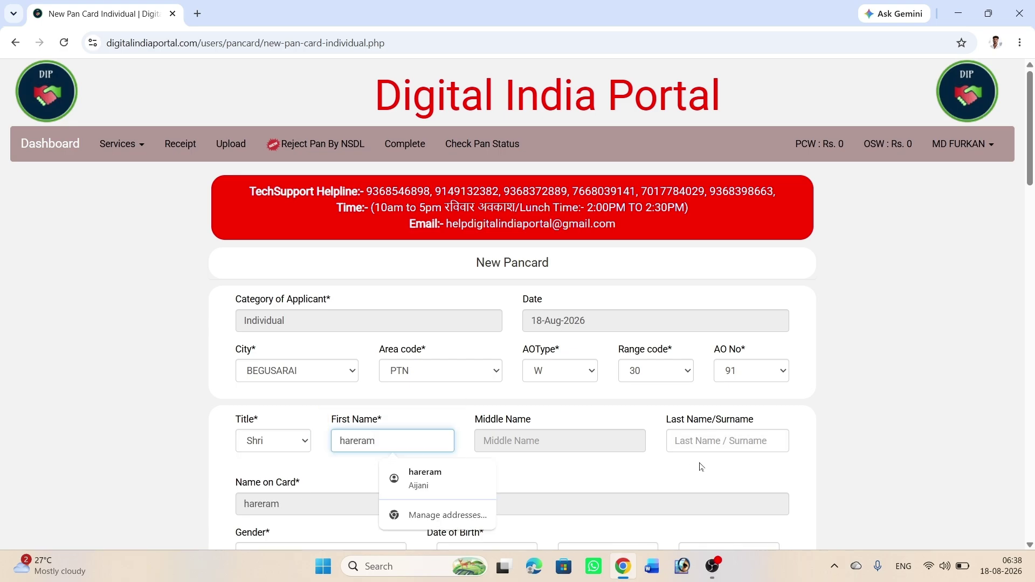
pyautogui.click(727, 440)
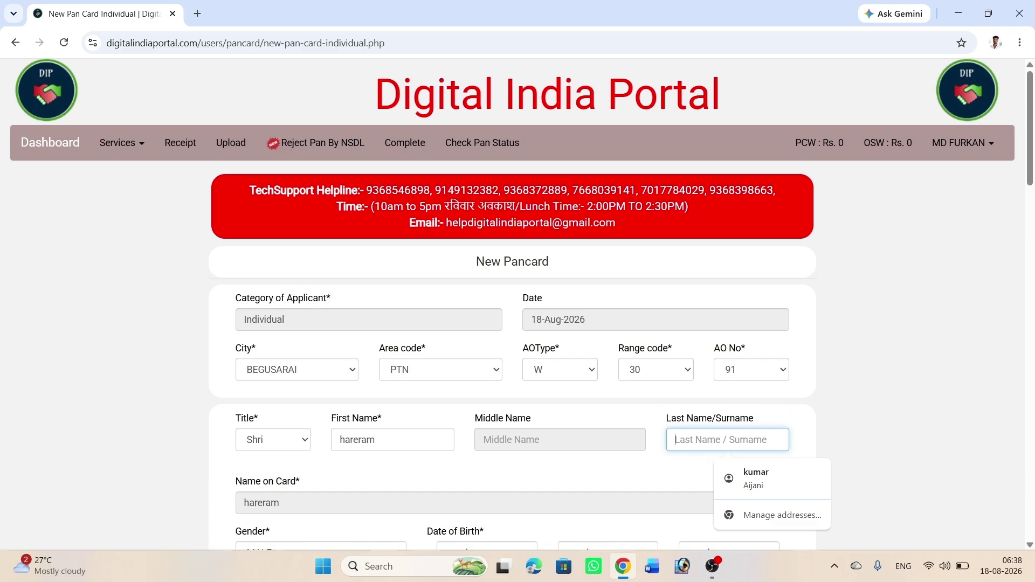
pyautogui.scroll(-6, 512, 302)
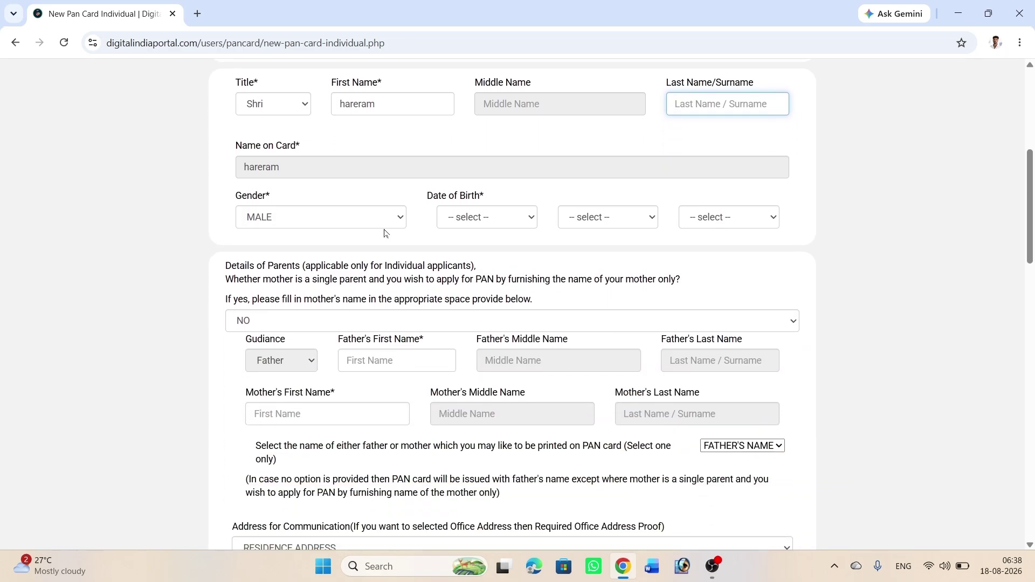
pyautogui.click(387, 219)
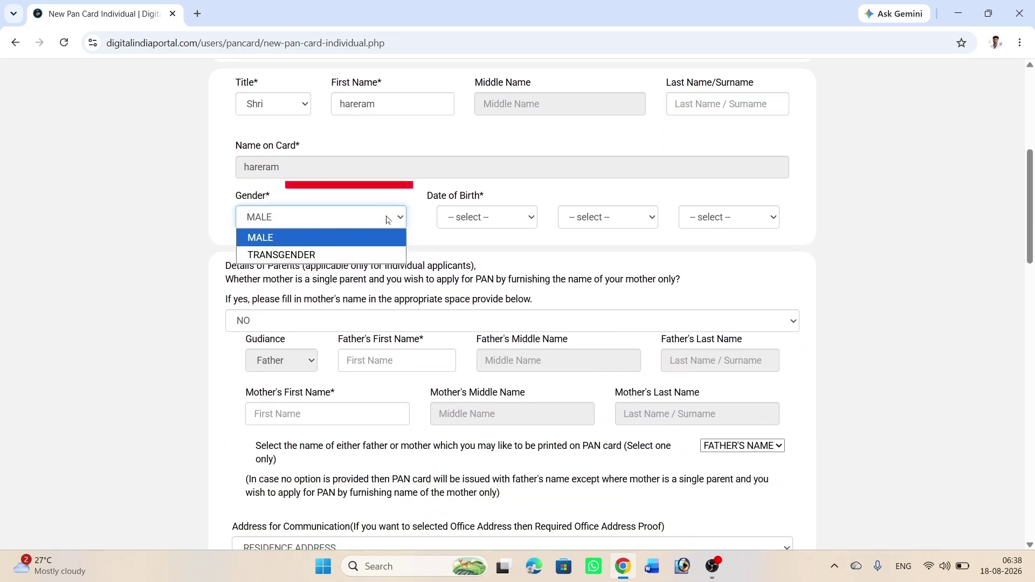
pyautogui.click(473, 223)
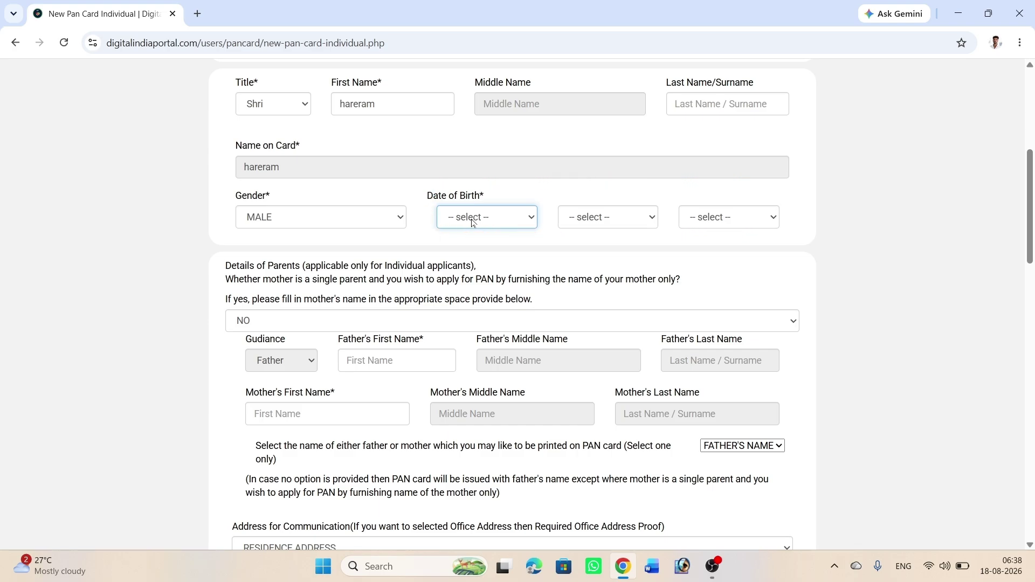
pyautogui.click(473, 221)
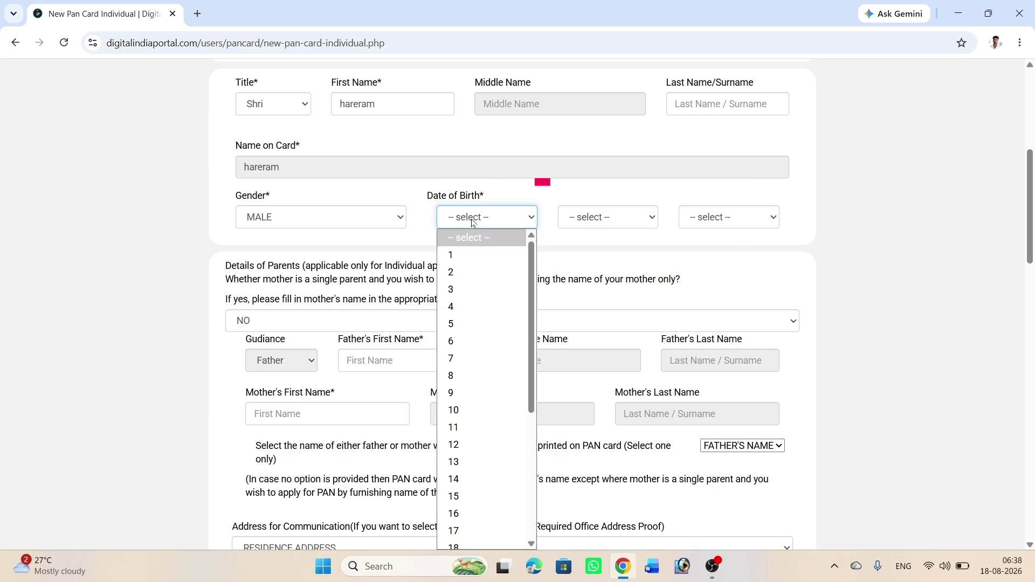
pyautogui.click(464, 444)
pyautogui.click(603, 218)
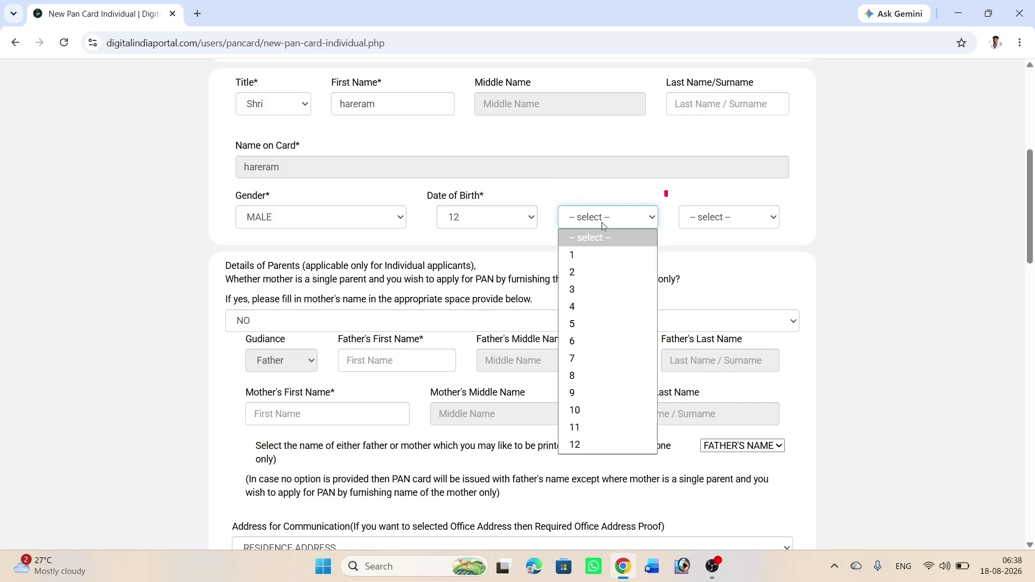
pyautogui.click(628, 303)
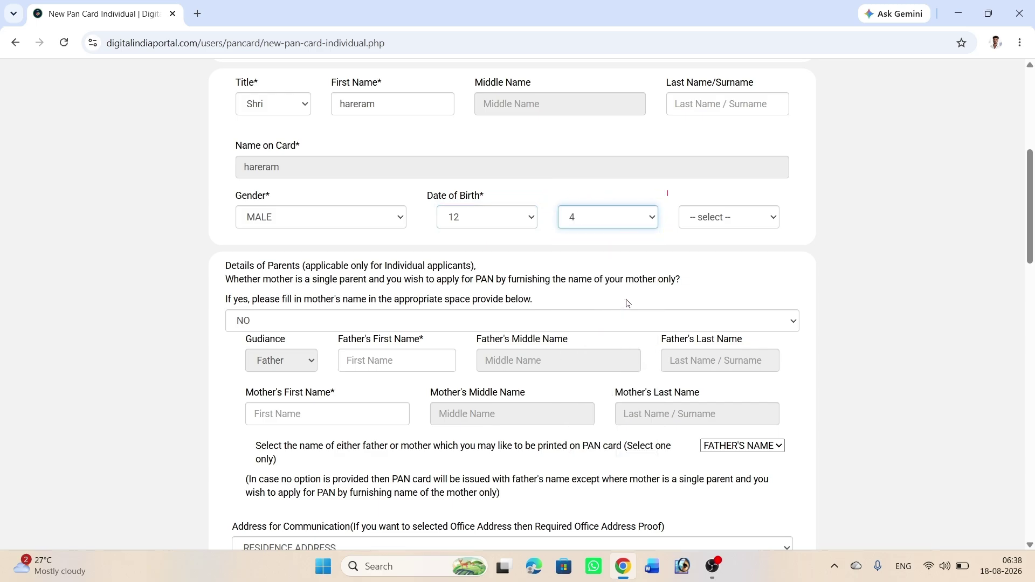
pyautogui.click(719, 228)
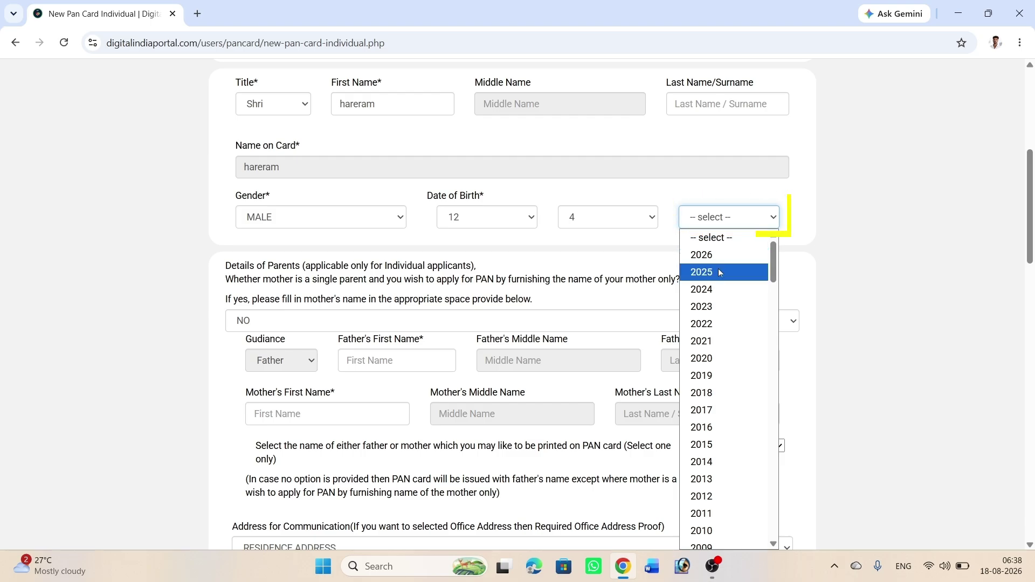
pyautogui.click(730, 461)
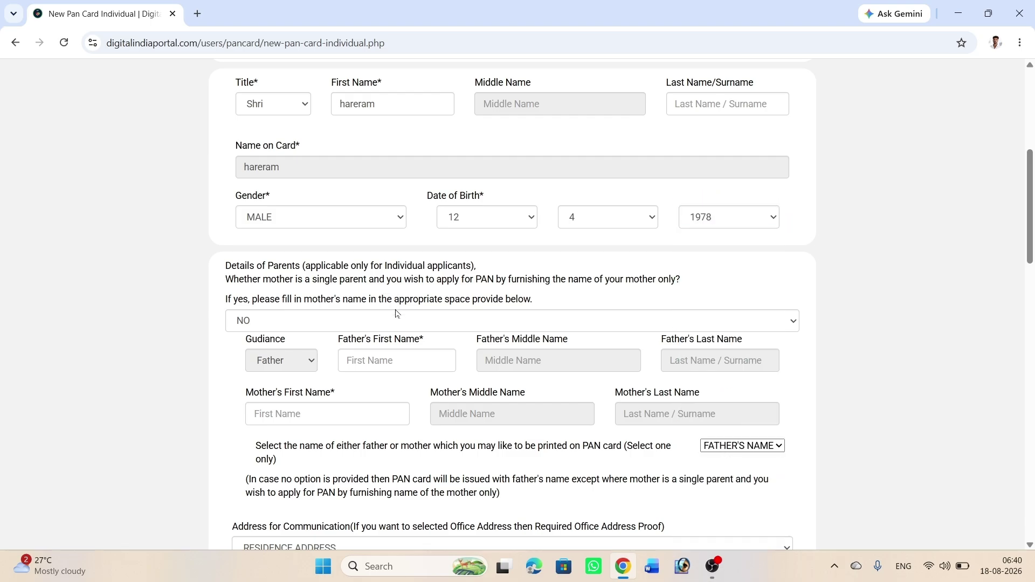
# Step: Enter the father's and mother's first and last names
pyautogui.click(426, 361)
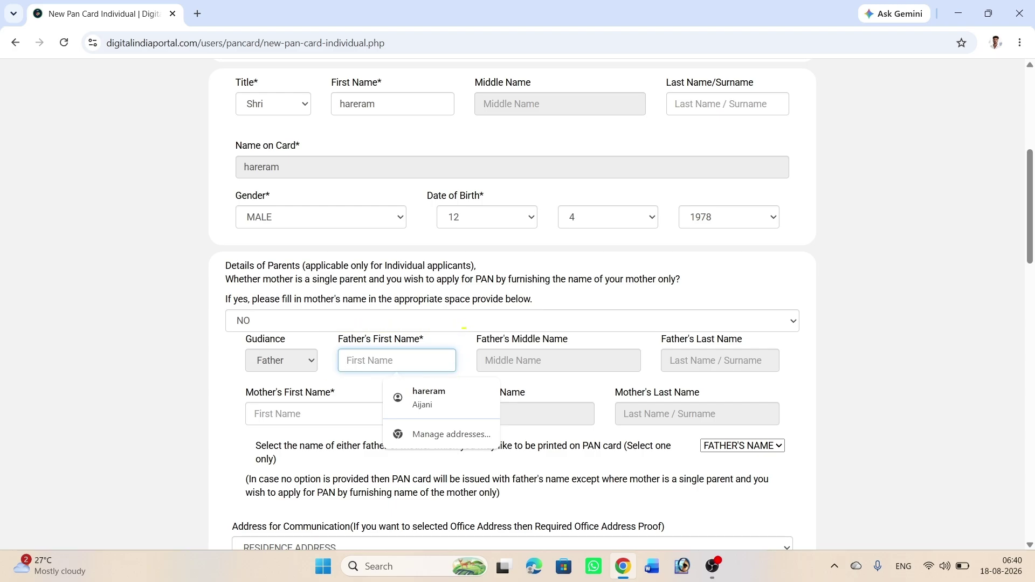
pyautogui.write('triveni')
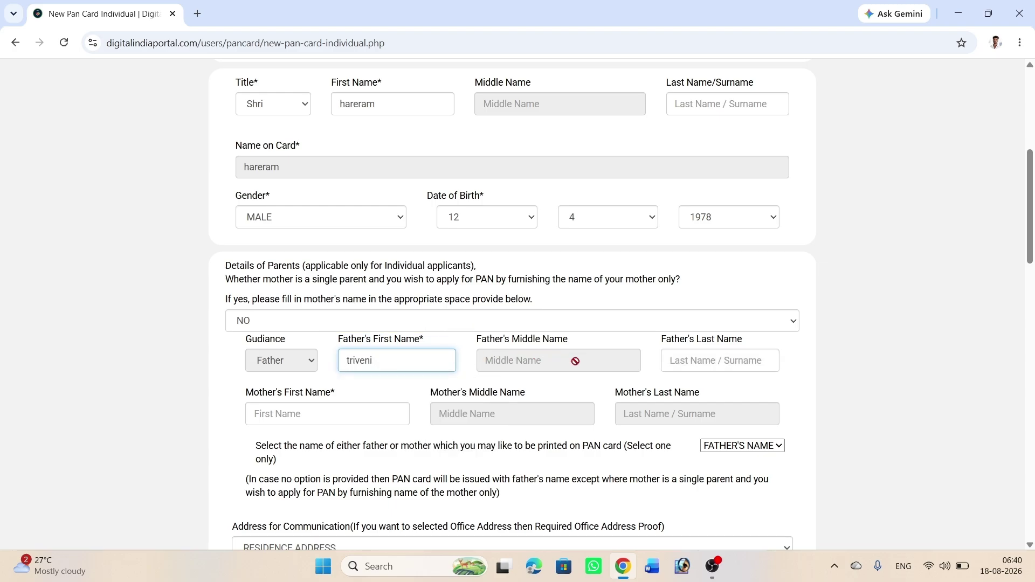
pyautogui.click(719, 360)
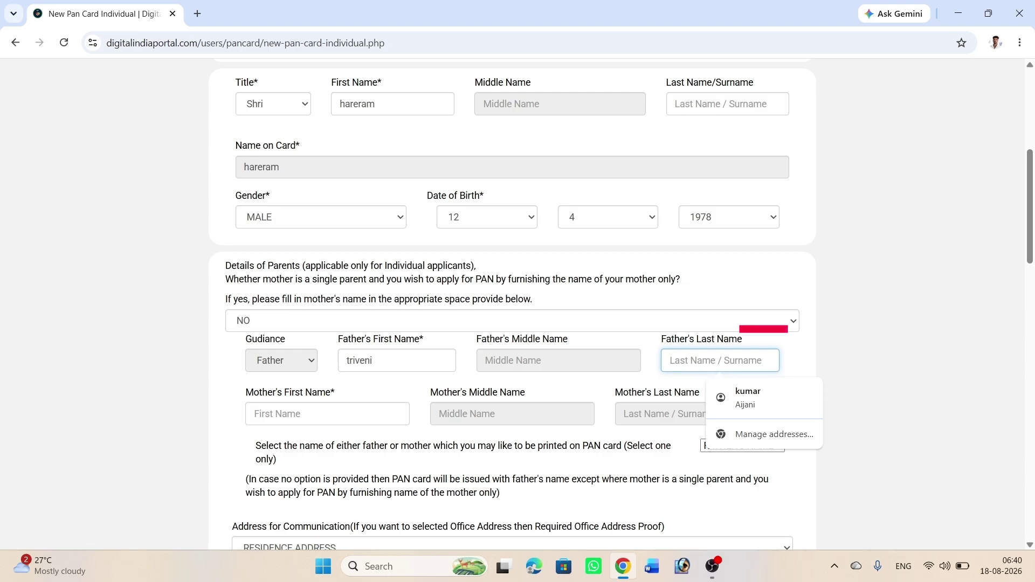
pyautogui.click(373, 420)
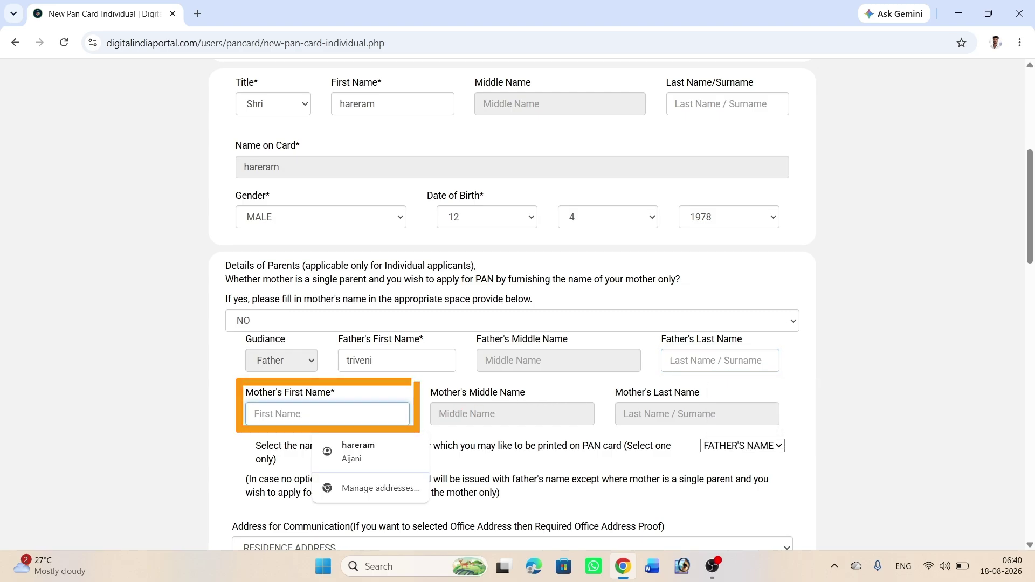
pyautogui.write('sushila')
pyautogui.click(698, 414)
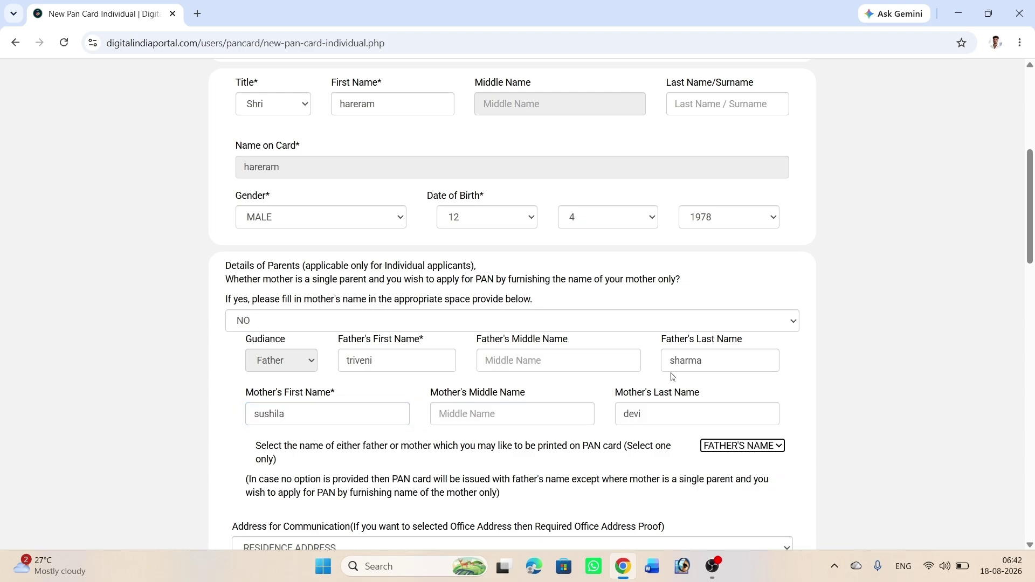
pyautogui.scroll(-6, 673, 377)
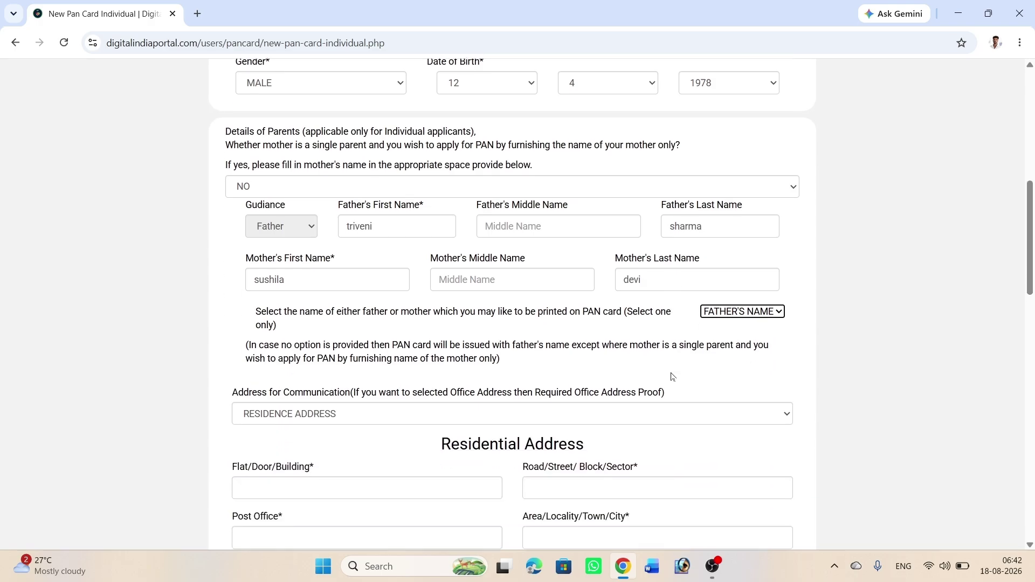
# Step: Complete the residential address lines with state BIHAR and country INDIA
pyautogui.scroll(-1, 504, 222)
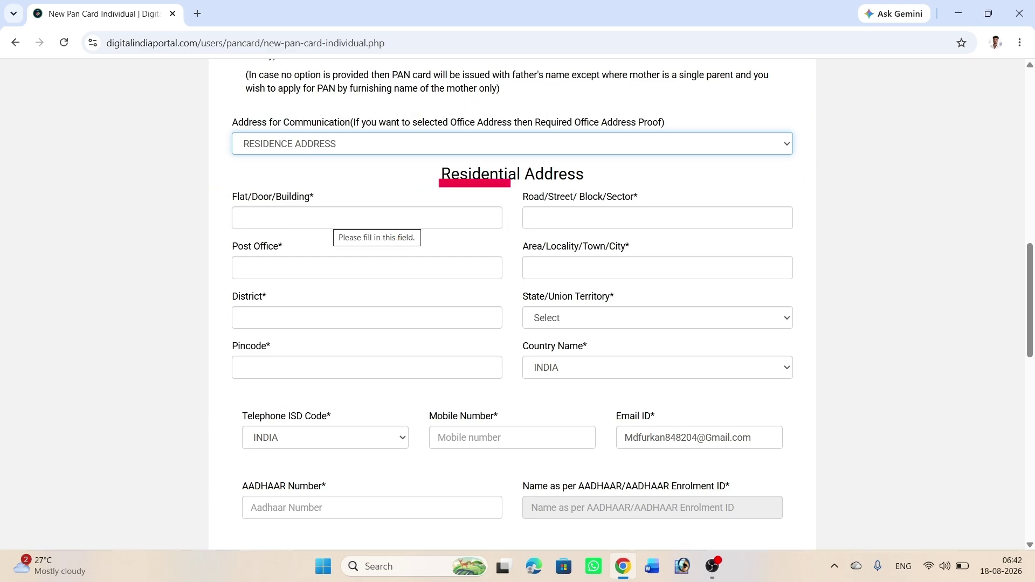
pyautogui.click(332, 218)
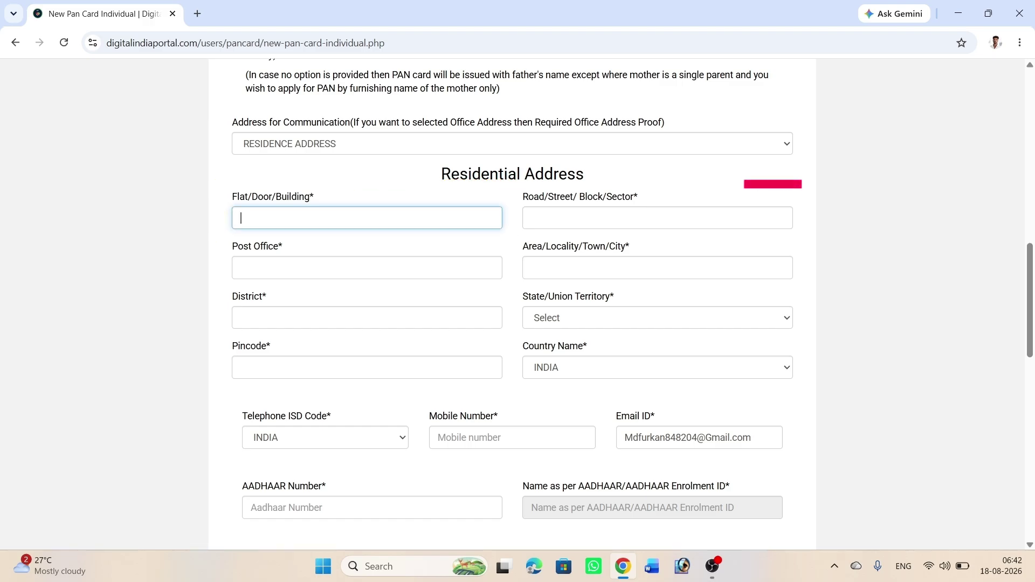
pyautogui.click(602, 218)
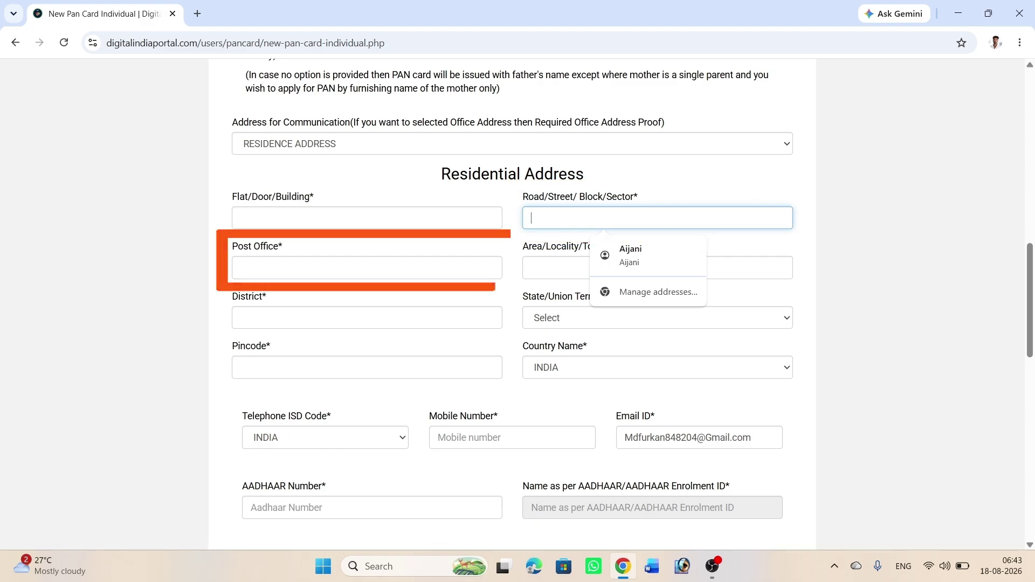
pyautogui.click(351, 267)
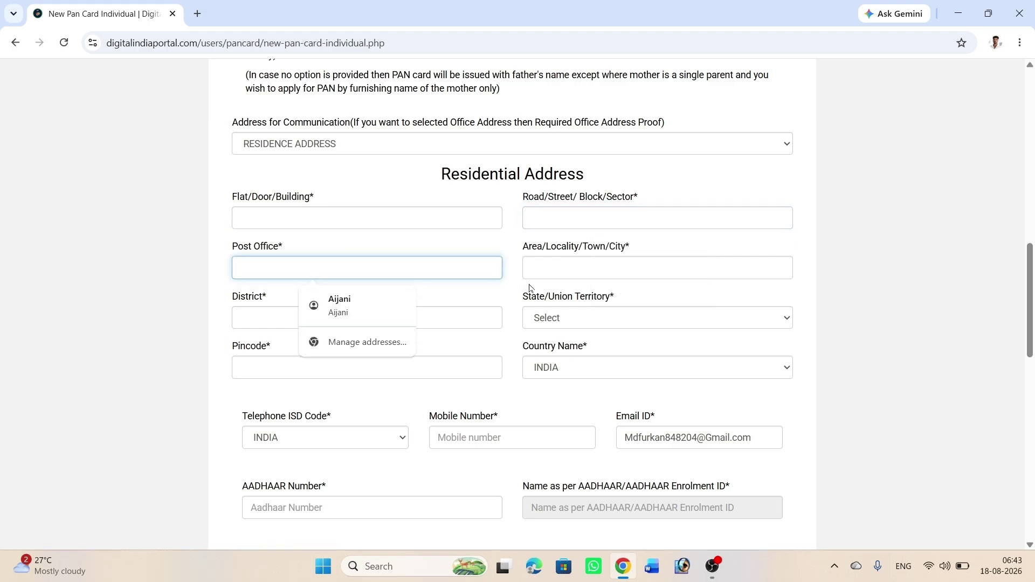
pyautogui.click(643, 268)
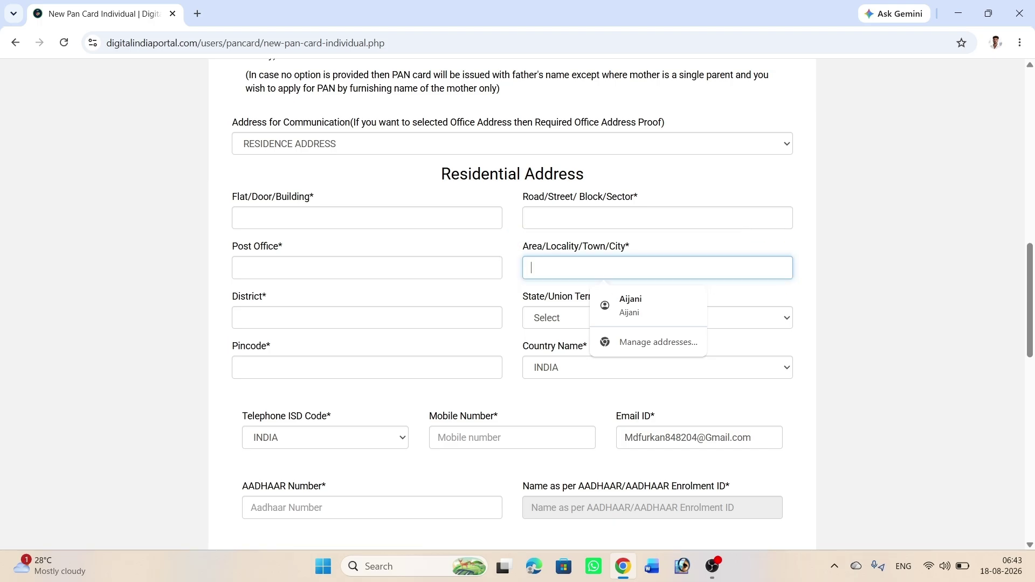
pyautogui.click(367, 318)
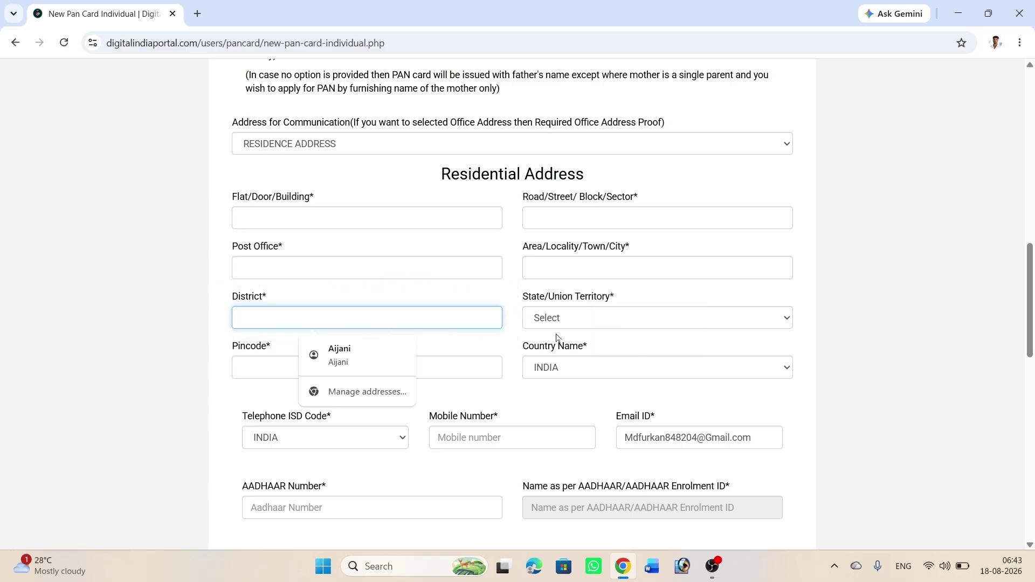
pyautogui.click(580, 318)
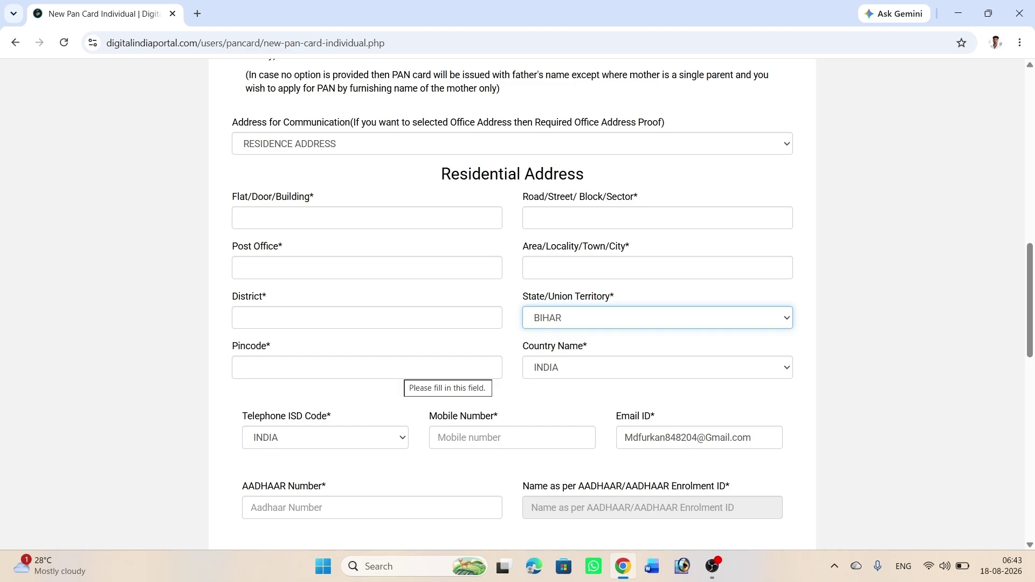
pyautogui.click(400, 368)
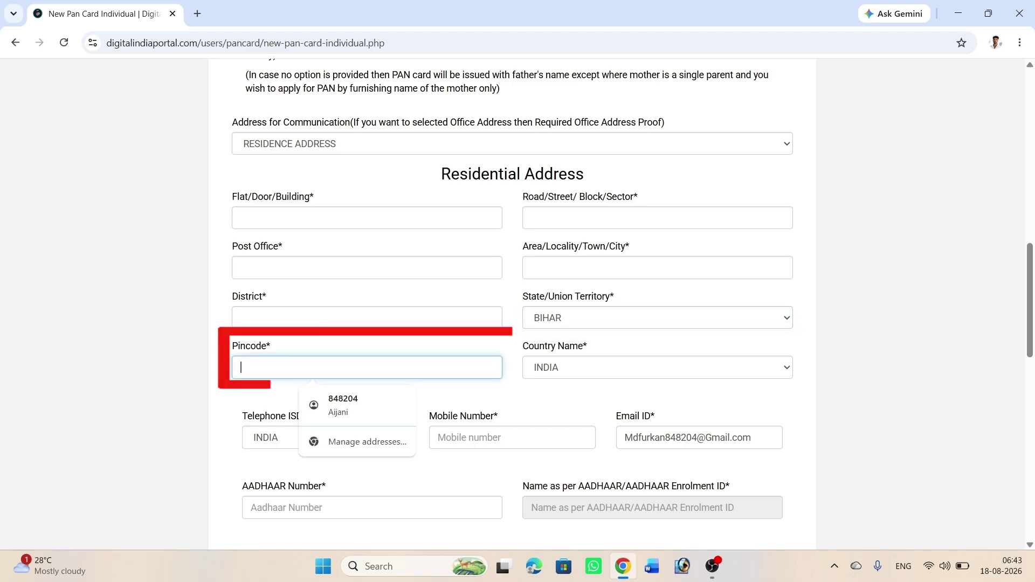
pyautogui.click(566, 370)
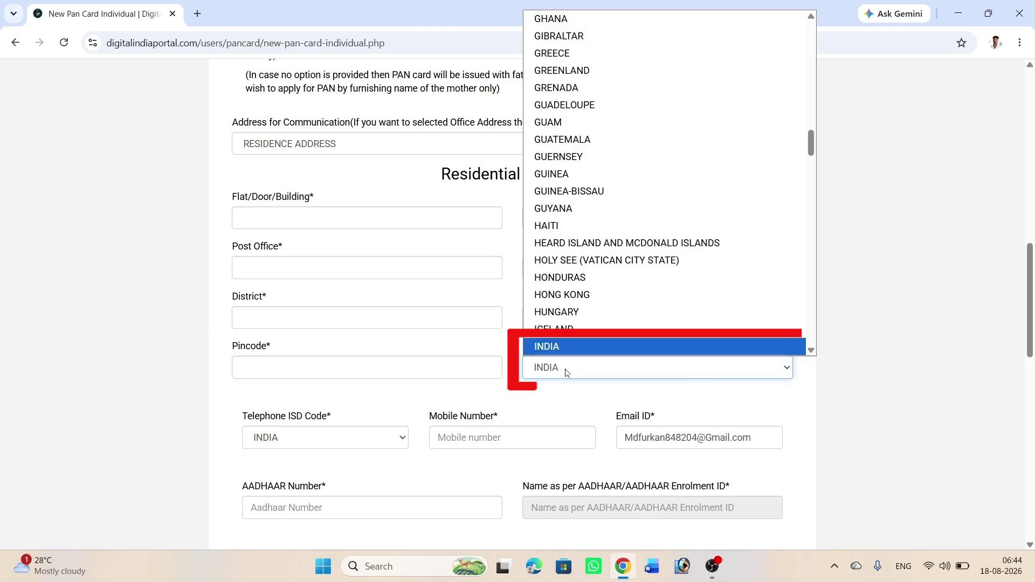
pyautogui.click(325, 438)
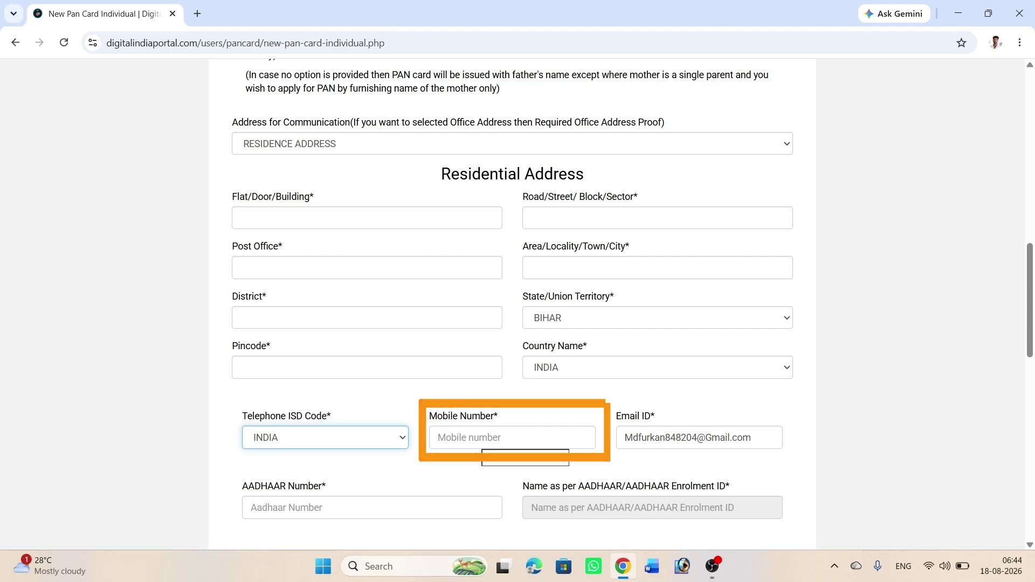
pyautogui.click(478, 438)
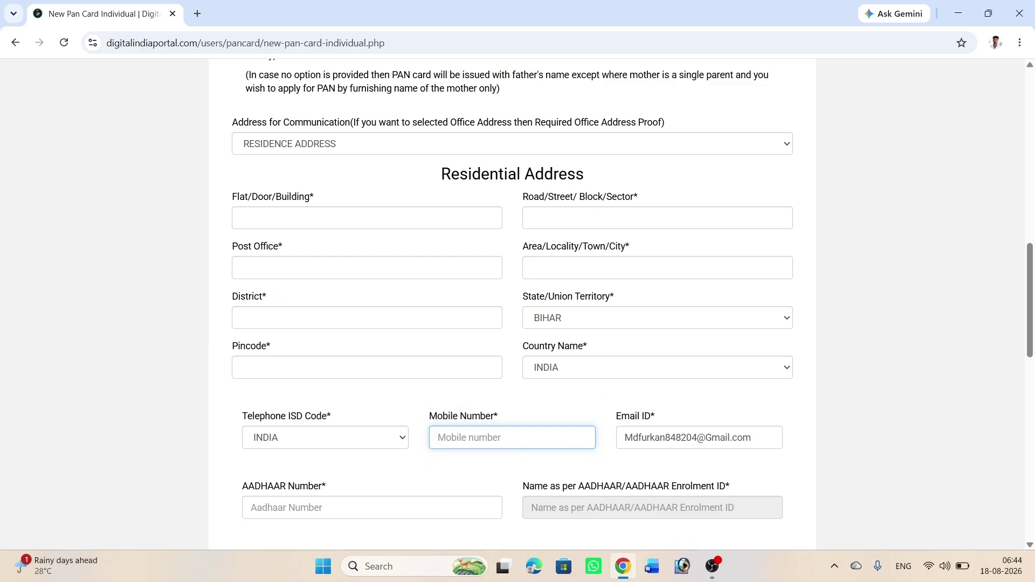
# Step: Enter the AADHAAR number and keep No Income as the sole income source
pyautogui.scroll(-6, 512, 304)
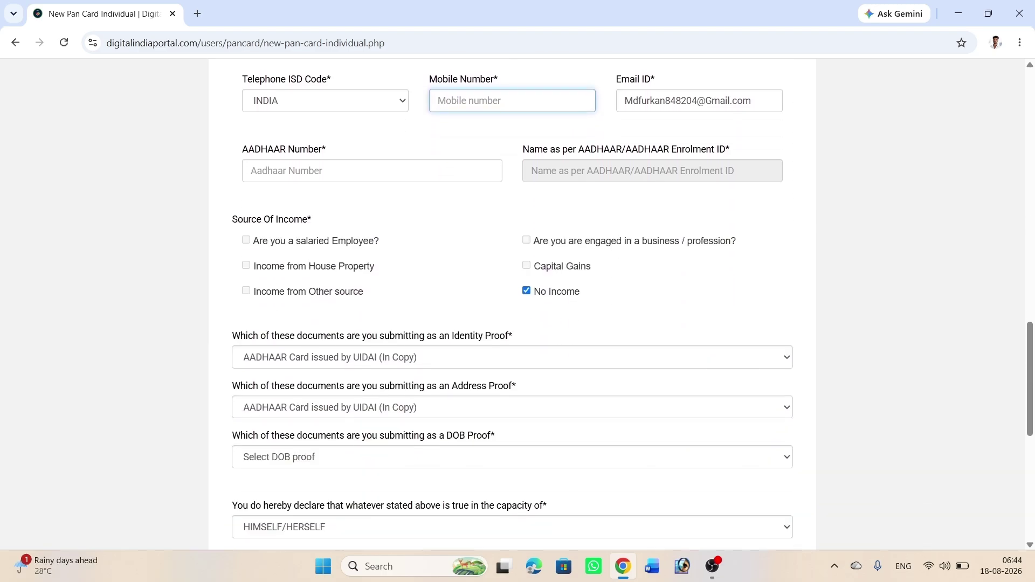
pyautogui.click(380, 110)
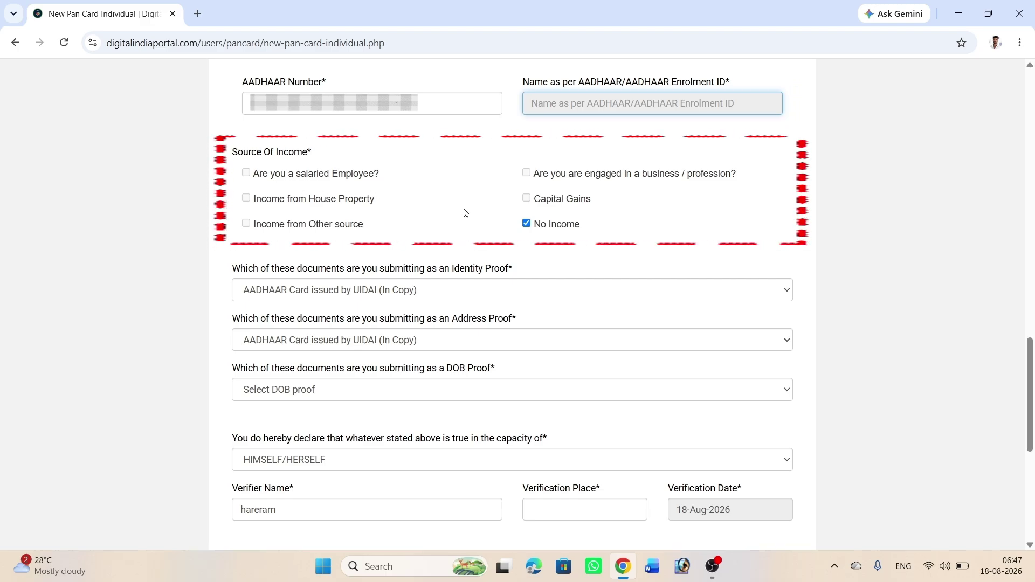
pyautogui.click(527, 224)
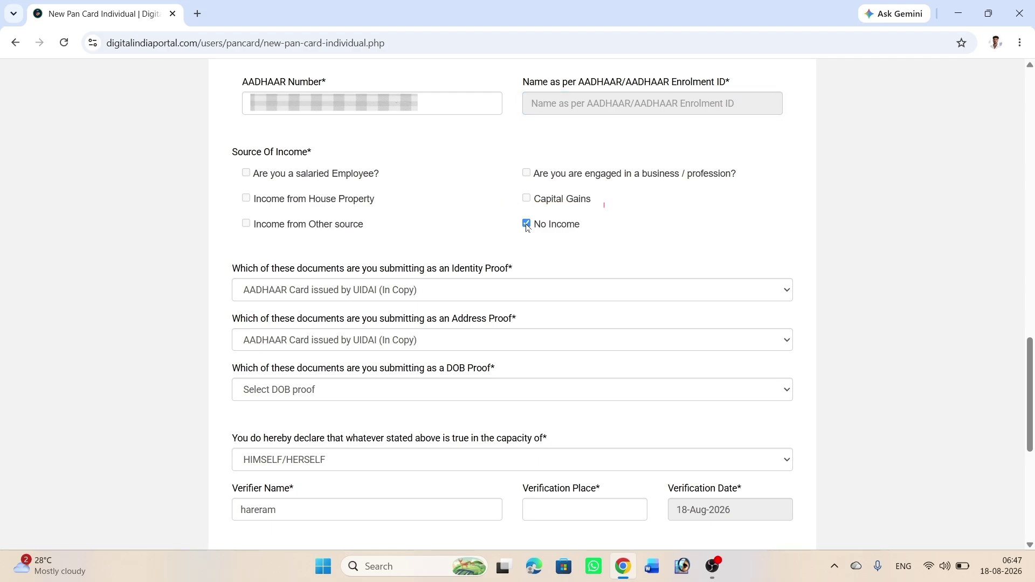
pyautogui.click(527, 224)
# Step: Keep AADHAAR Card as identity and address proof; set DOB proof to Elector's photo identity card
pyautogui.click(465, 296)
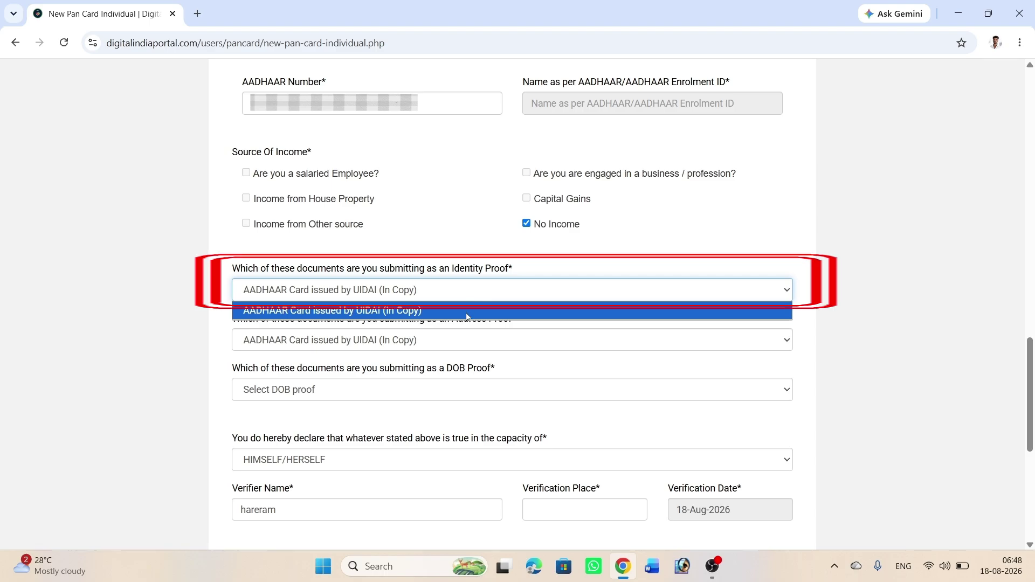
pyautogui.click(467, 308)
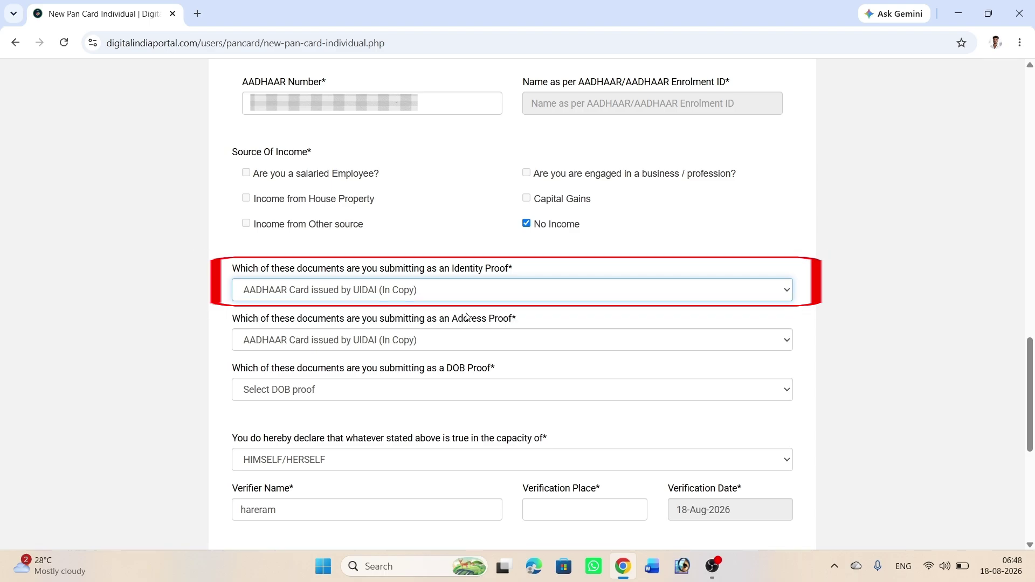
pyautogui.click(480, 345)
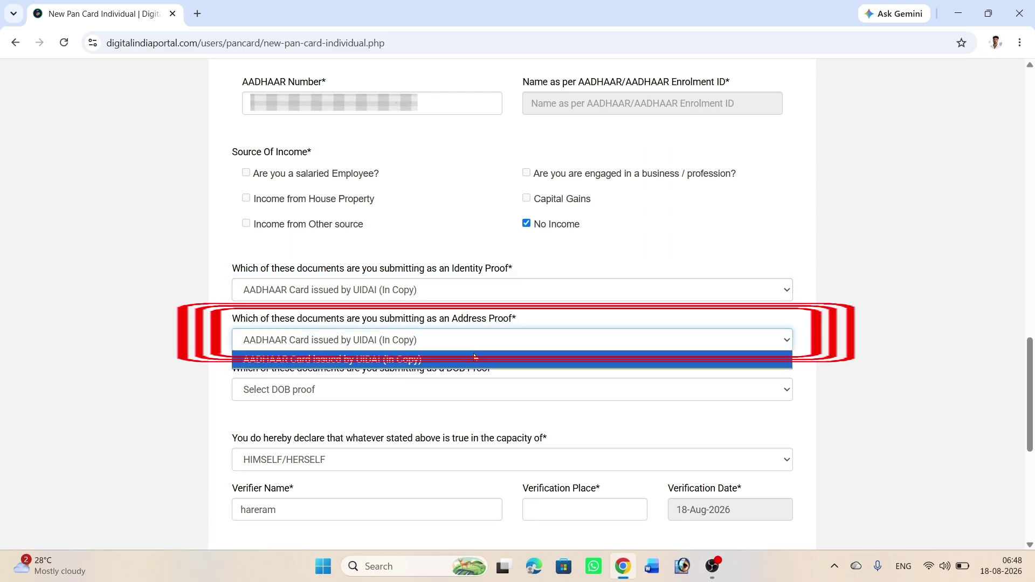
pyautogui.click(472, 357)
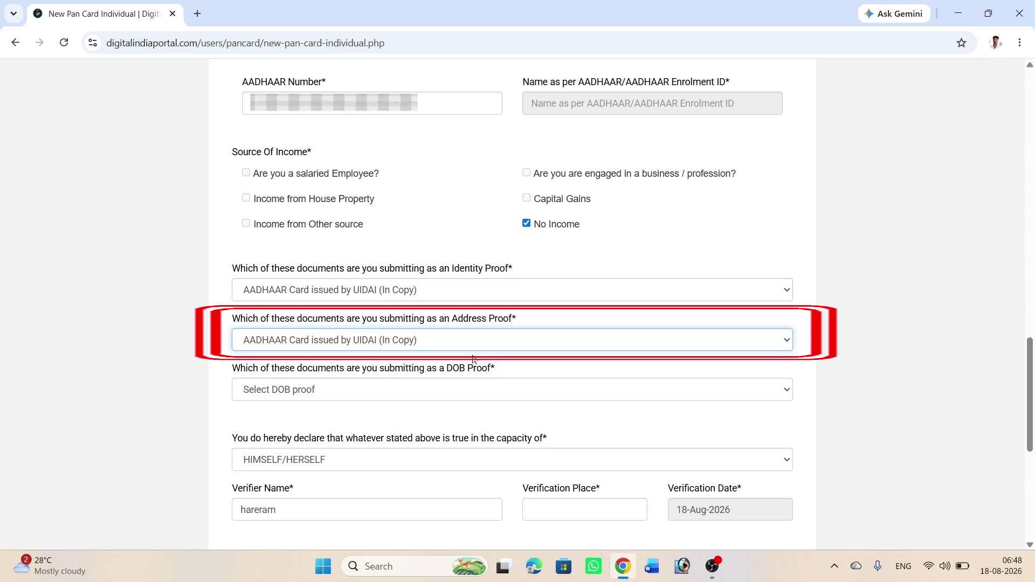
pyautogui.click(423, 399)
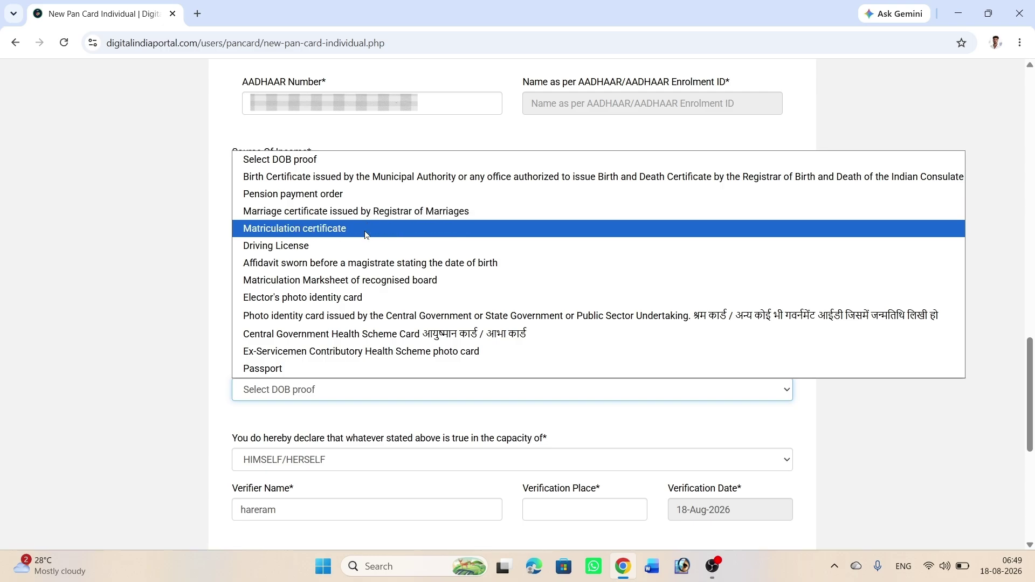
pyautogui.click(347, 300)
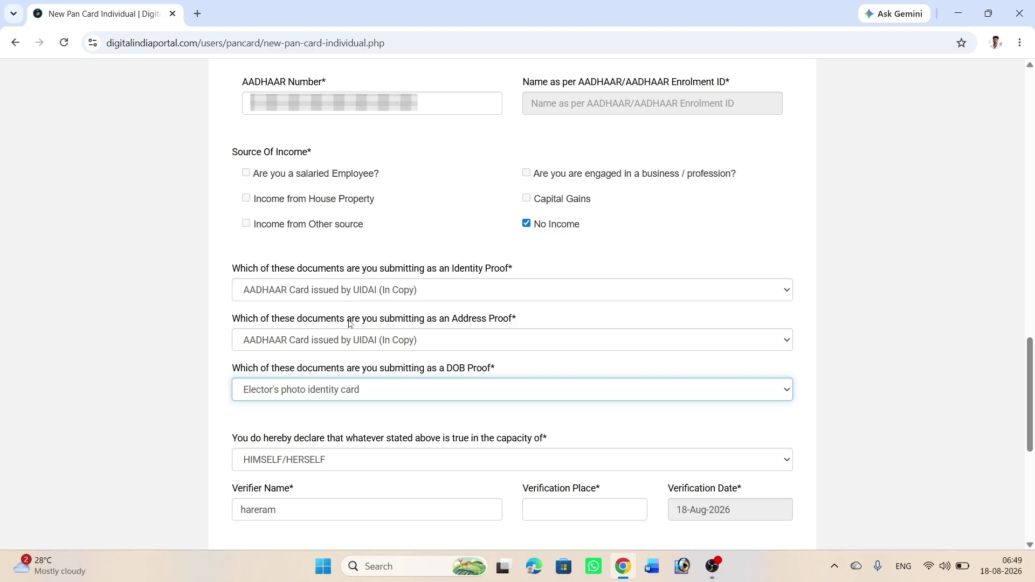
# Step: Empty the Verifier Name and Verification Place fields, keeping both physical and e-PAN at fee 107
pyautogui.scroll(-3, 350, 323)
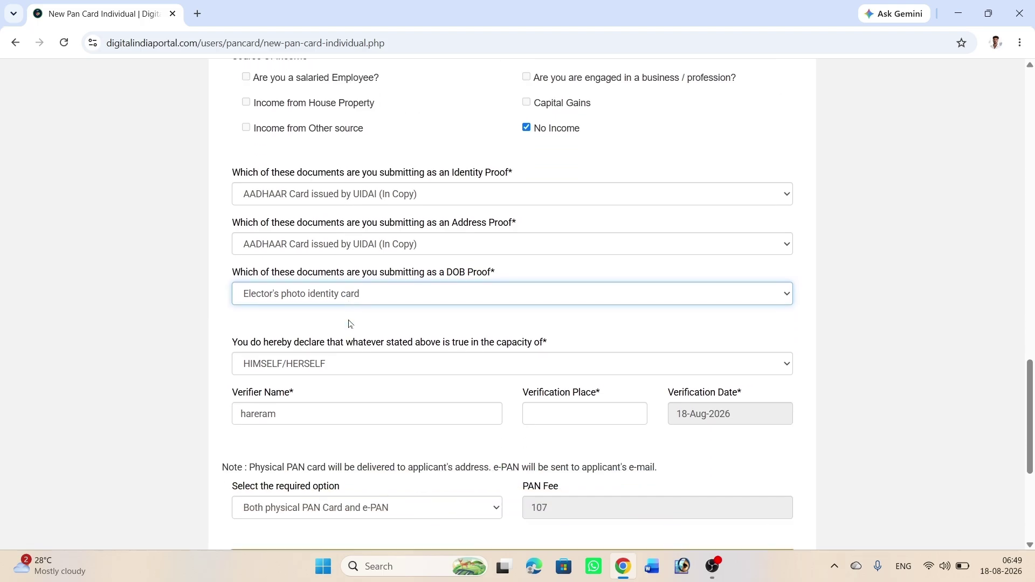
pyautogui.press('Tab')
pyautogui.press('Tab')
pyautogui.press('BackSpace')
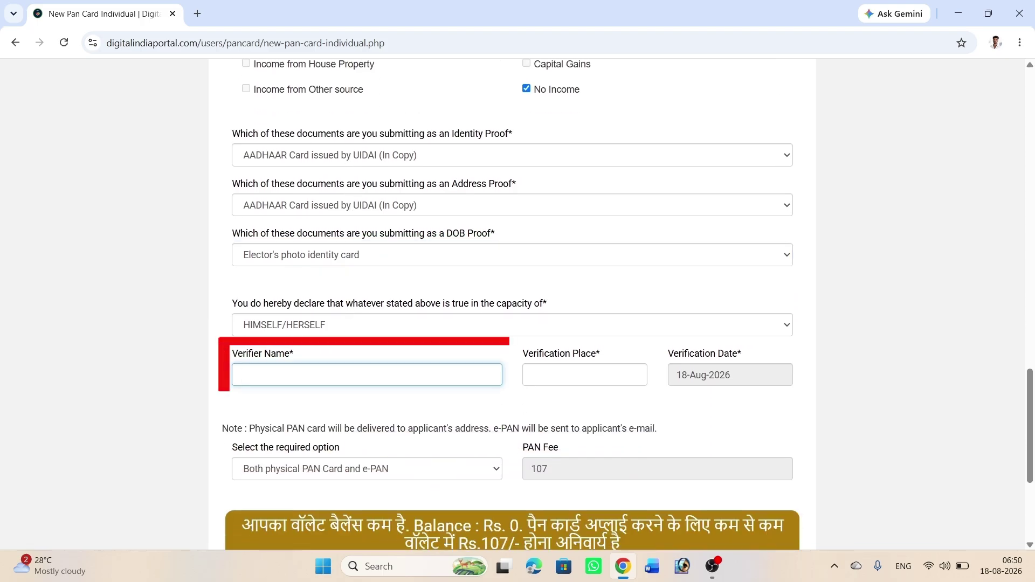
pyautogui.press('Return')
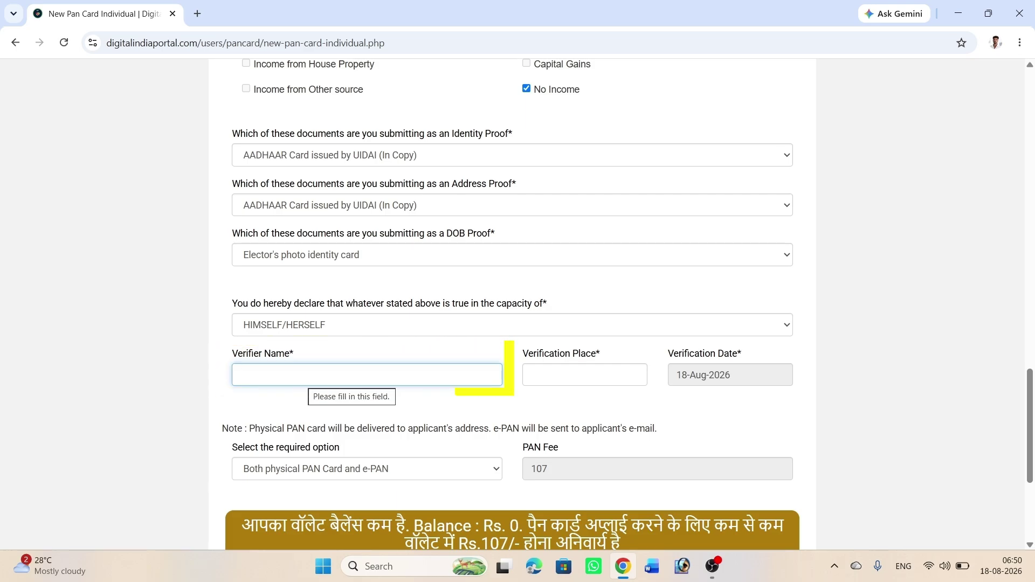
pyautogui.click(584, 375)
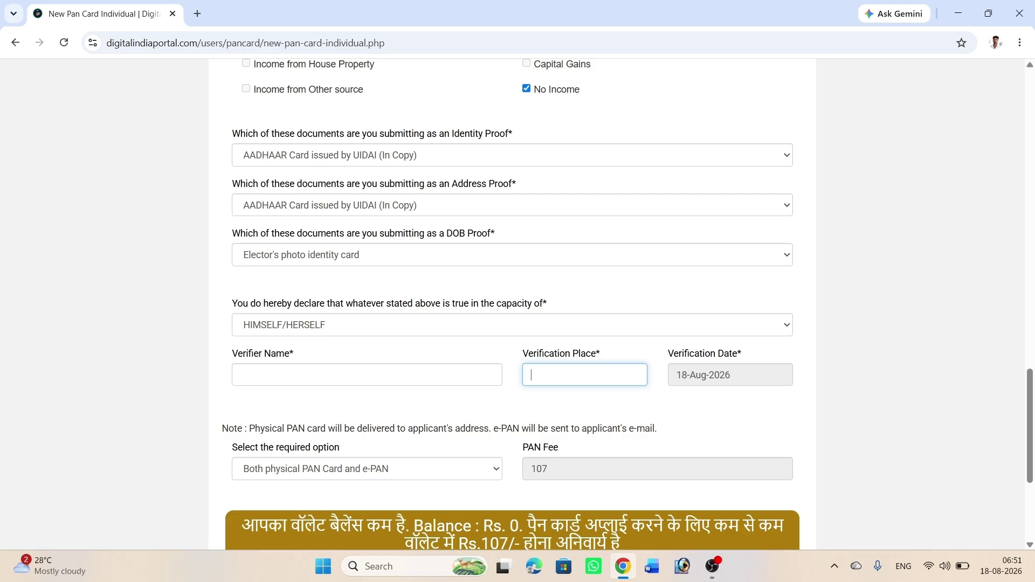
pyautogui.scroll(-4, 727, 377)
pyautogui.scroll(2, 728, 400)
pyautogui.press('Tab')
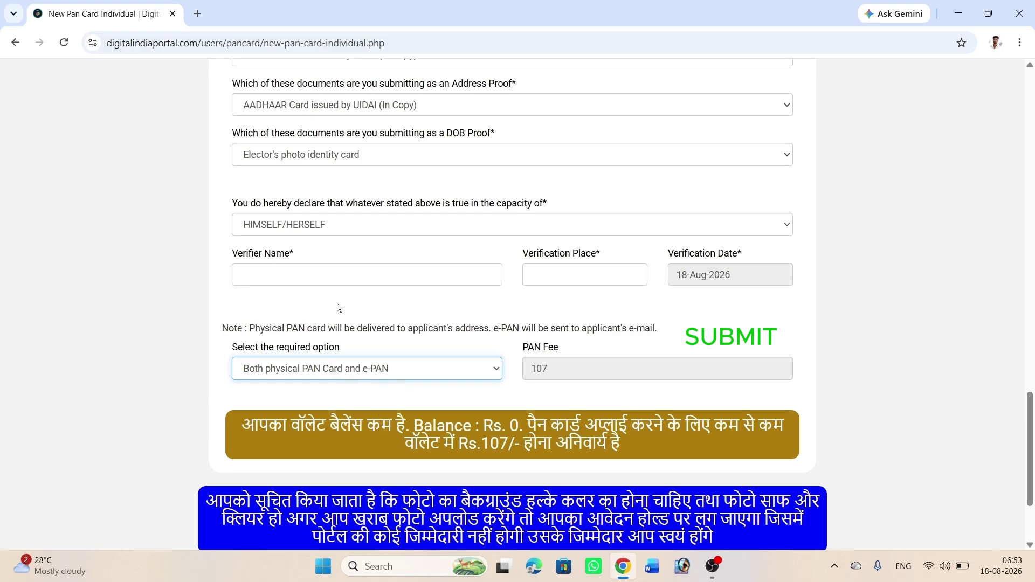
# Step: Return to the portal dashboard and open Upload from the top menu
pyautogui.click(43, 43)
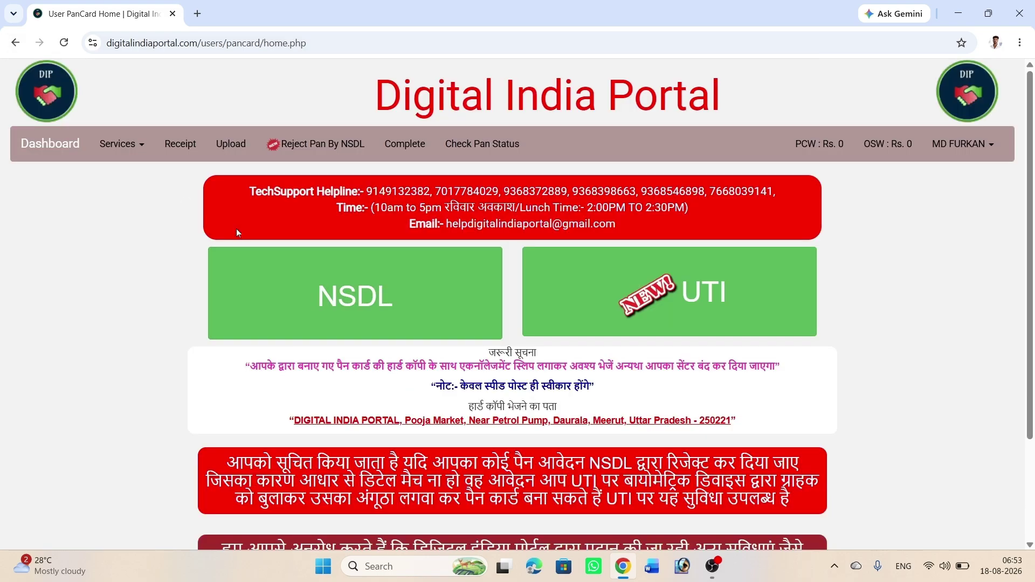
pyautogui.click(229, 156)
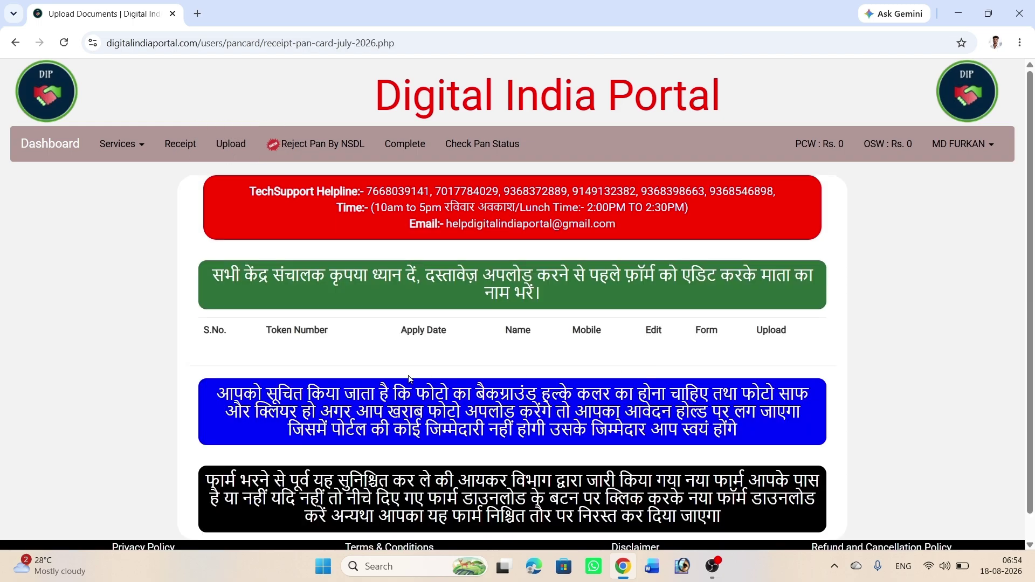